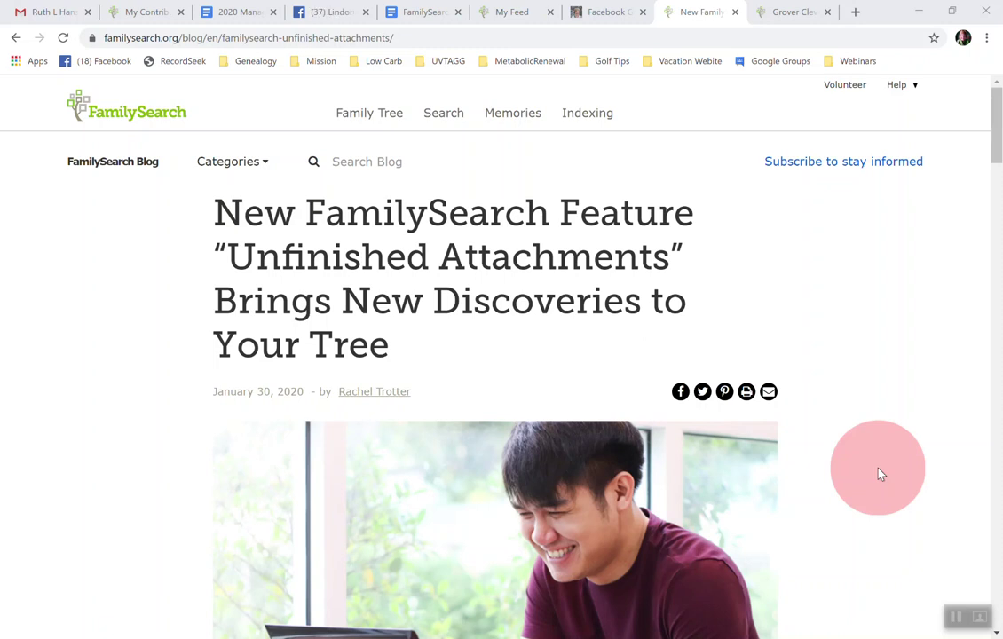
Step: Skim the opening of the blog article about the Unfinished Attachments feature
scroll(717, 306, "down", 2)
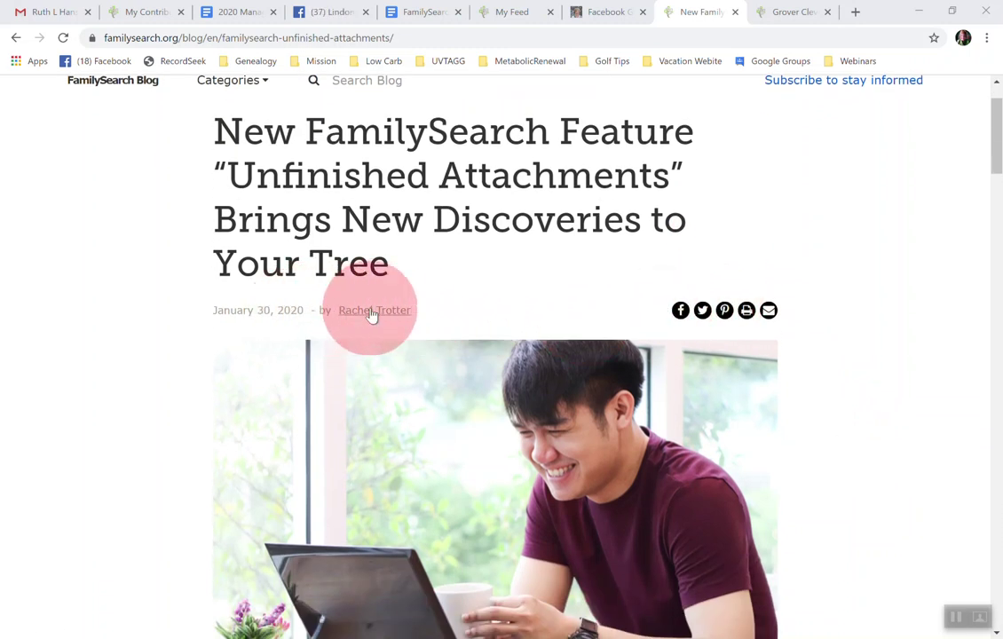
scroll(543, 263, "up", 1)
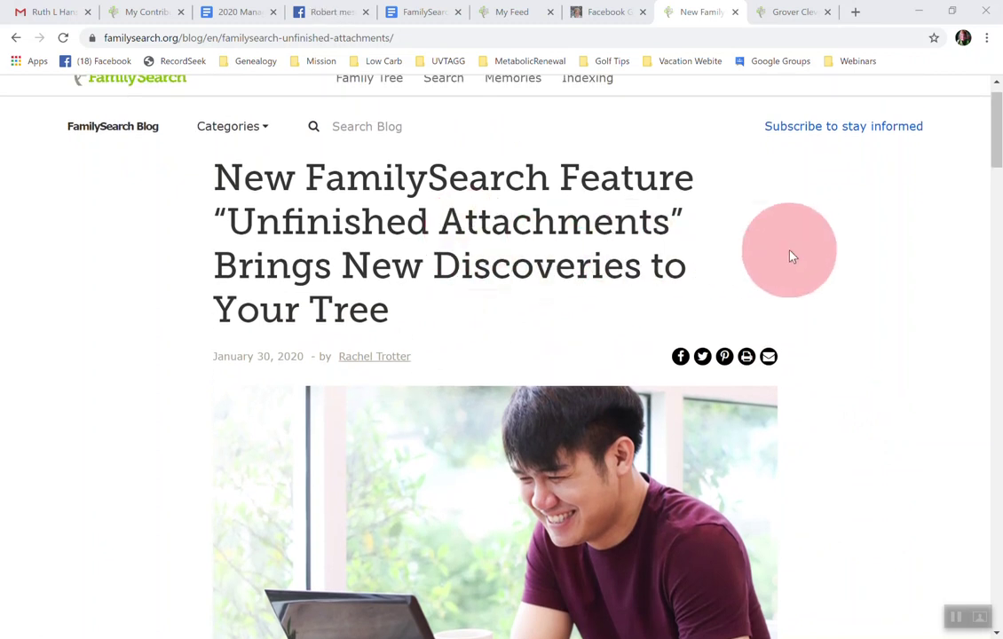
scroll(791, 256, "down", 2)
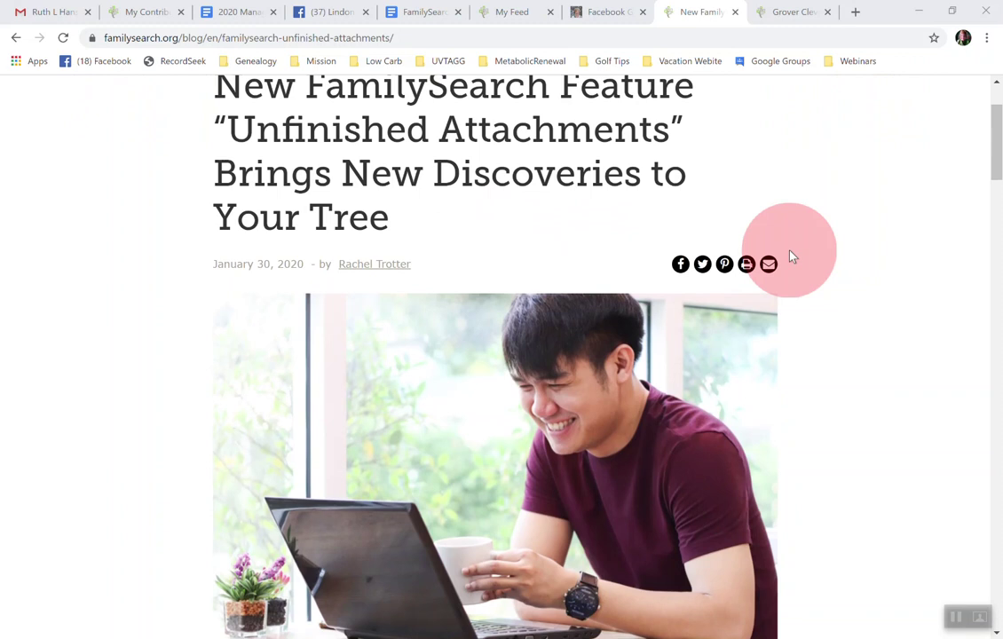
scroll(791, 256, "down", 1)
scroll(791, 256, "down", 3)
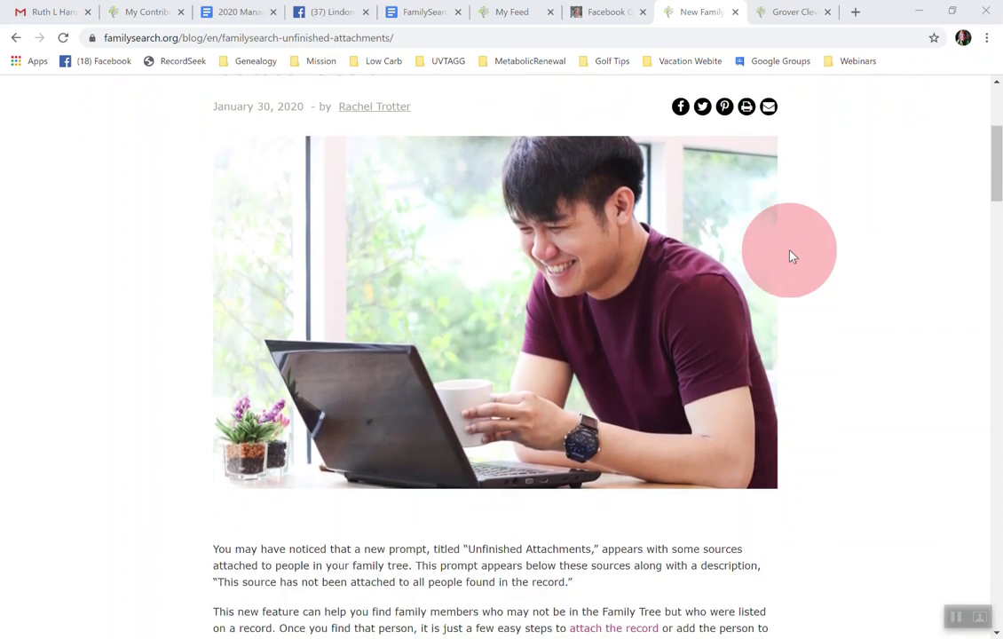
scroll(791, 257, "up", 4)
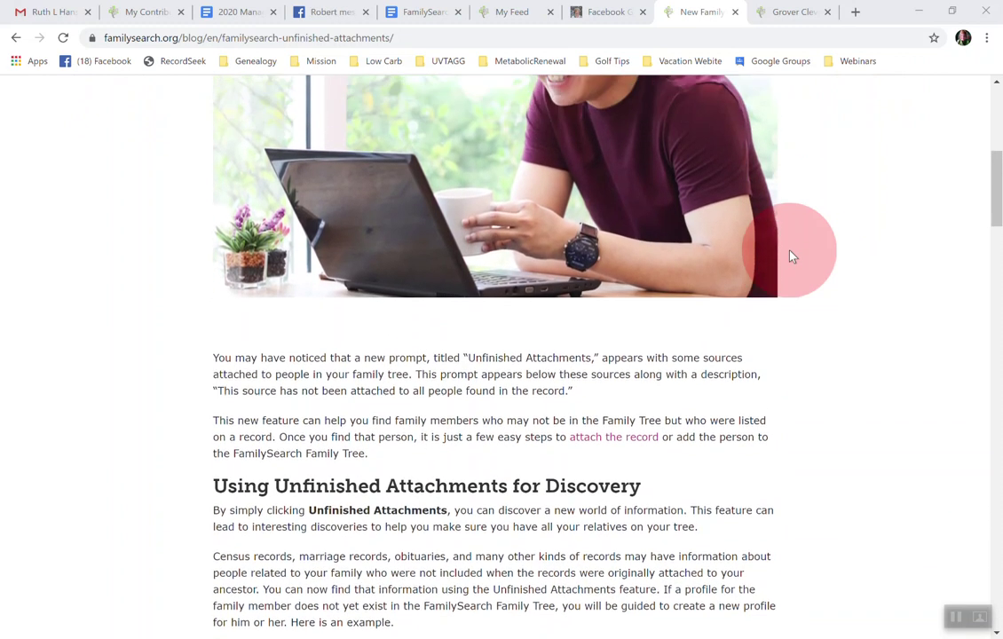
scroll(792, 256, "up", 2)
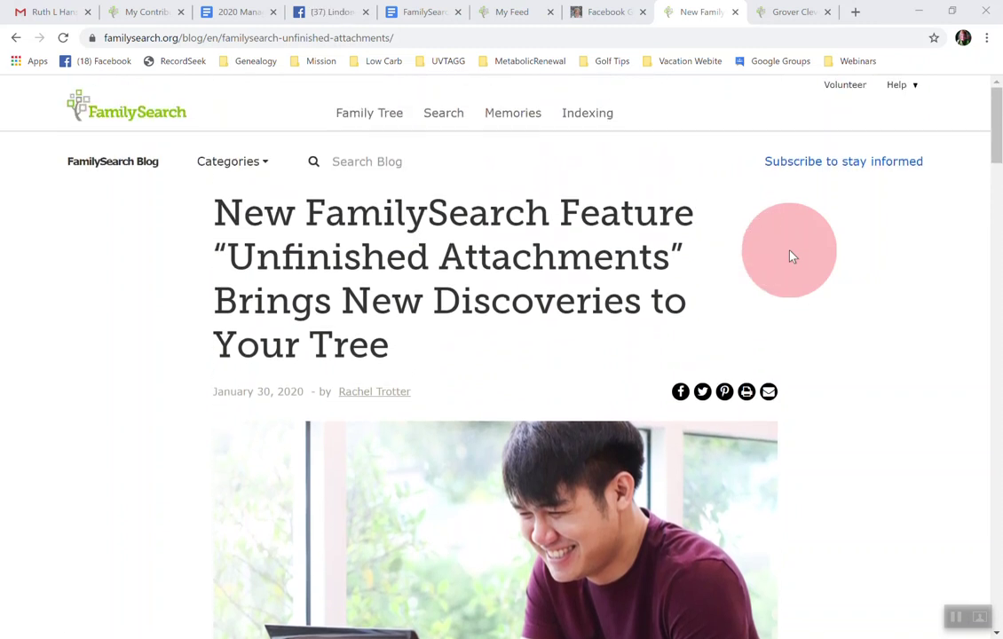
Step: Switch to the ancestor's person page and review the vitals, other information, family members and research help
left_click(786, 15)
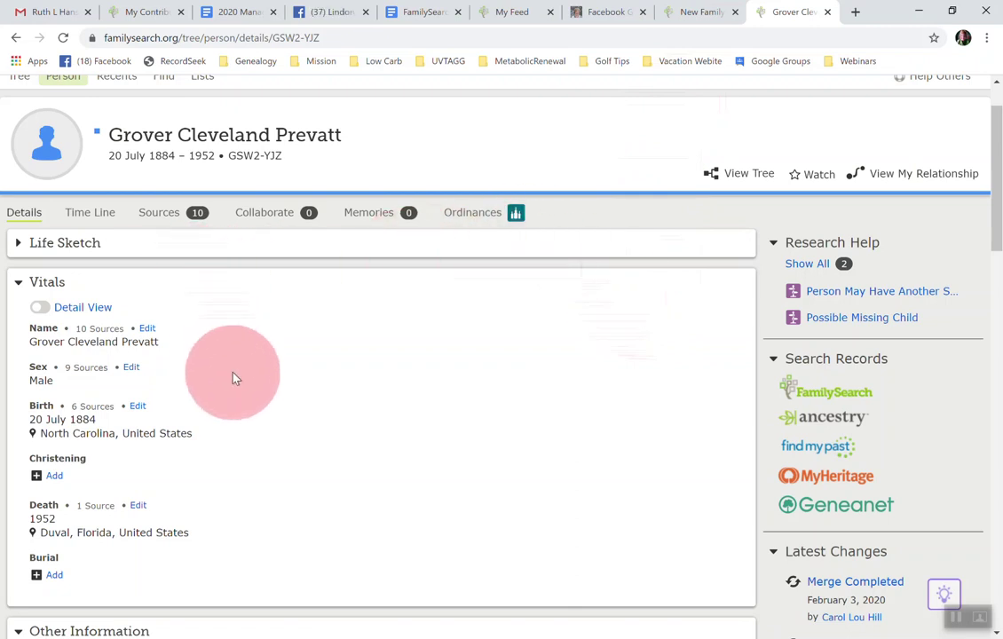
scroll(233, 379, "down", 1)
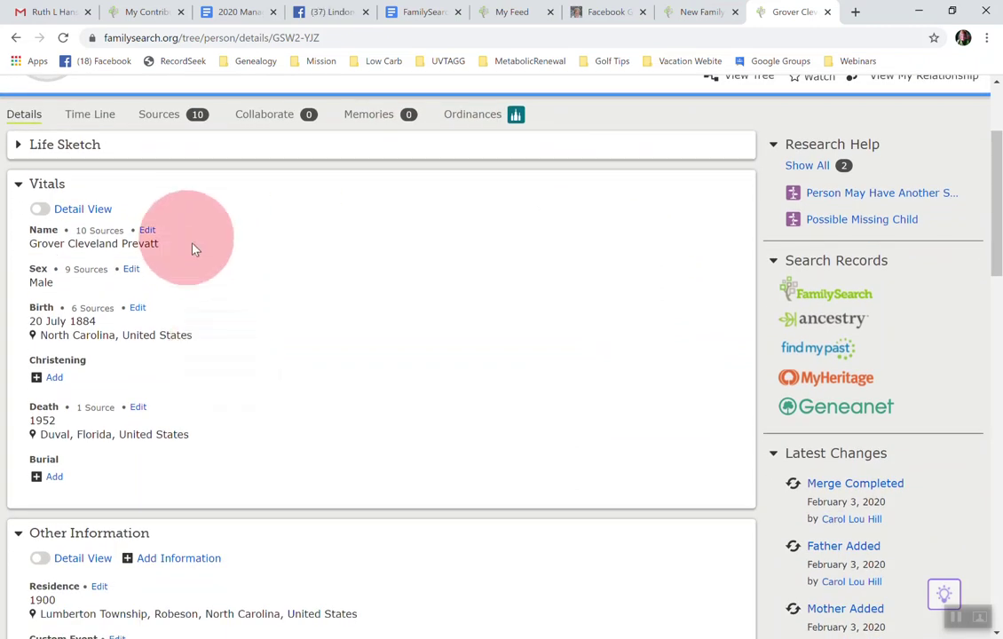
scroll(264, 386, "down", 1)
scroll(264, 385, "down", 5)
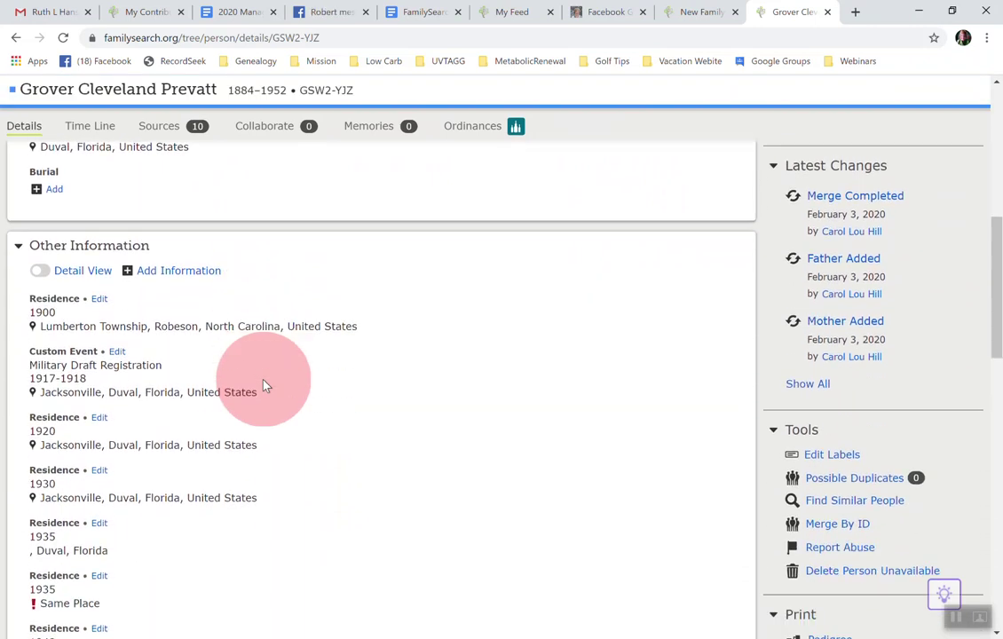
scroll(265, 385, "down", 3)
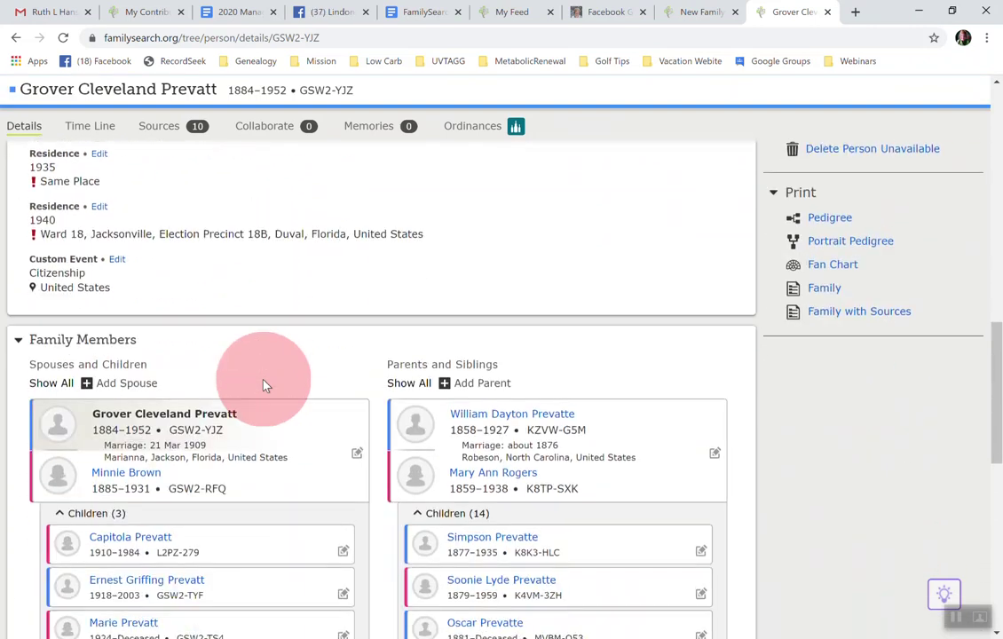
scroll(265, 404, "up", 7)
scroll(264, 405, "up", 3)
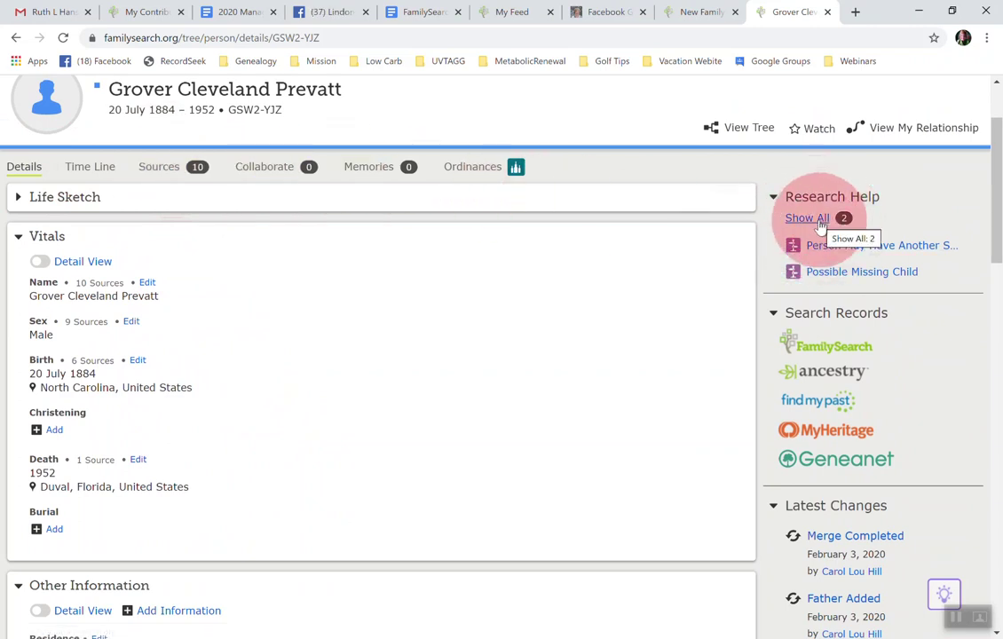
Step: Open the ancestor's sources and look through the list for entries flagged with unfinished attachments
left_click(160, 168)
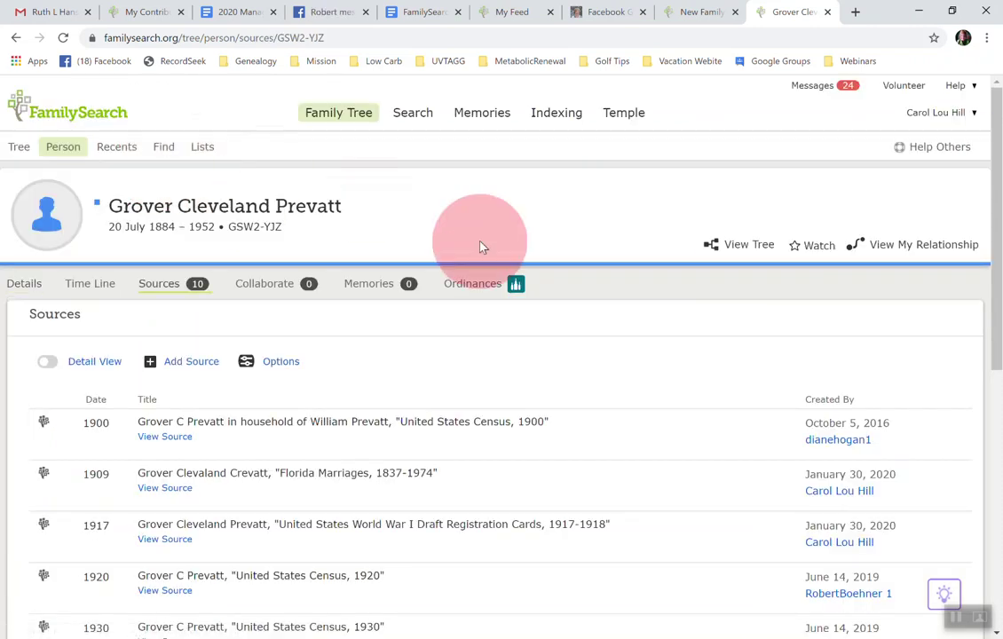
scroll(559, 355, "down", 2)
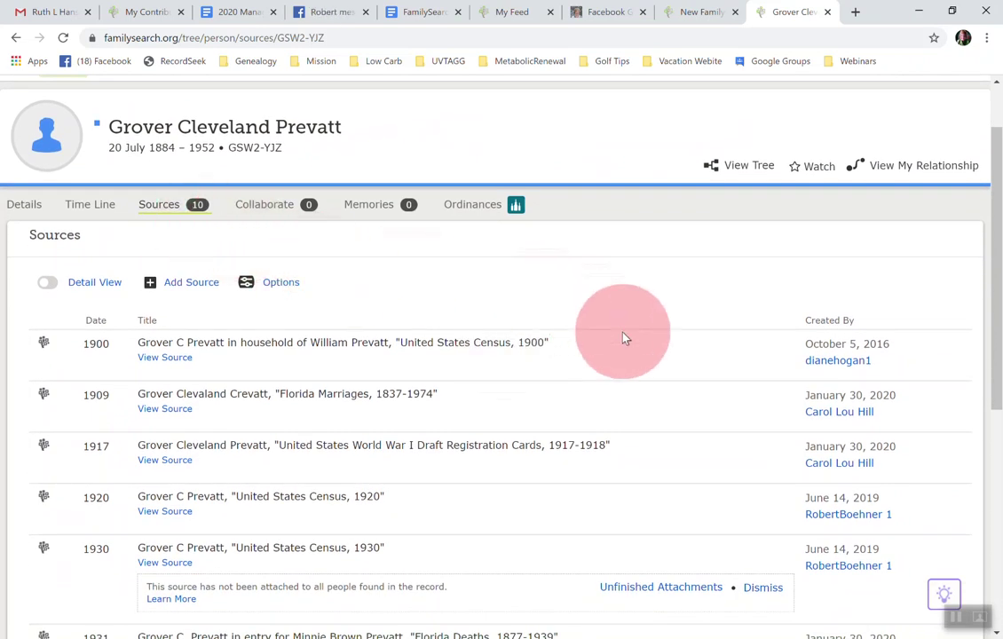
scroll(623, 337, "down", 2)
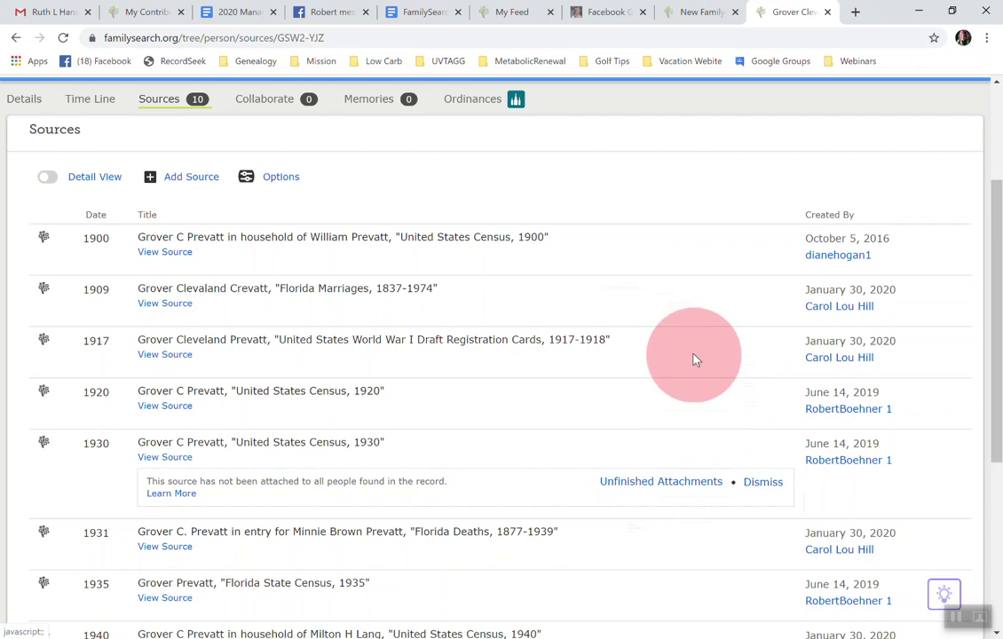
scroll(693, 308, "down", 1)
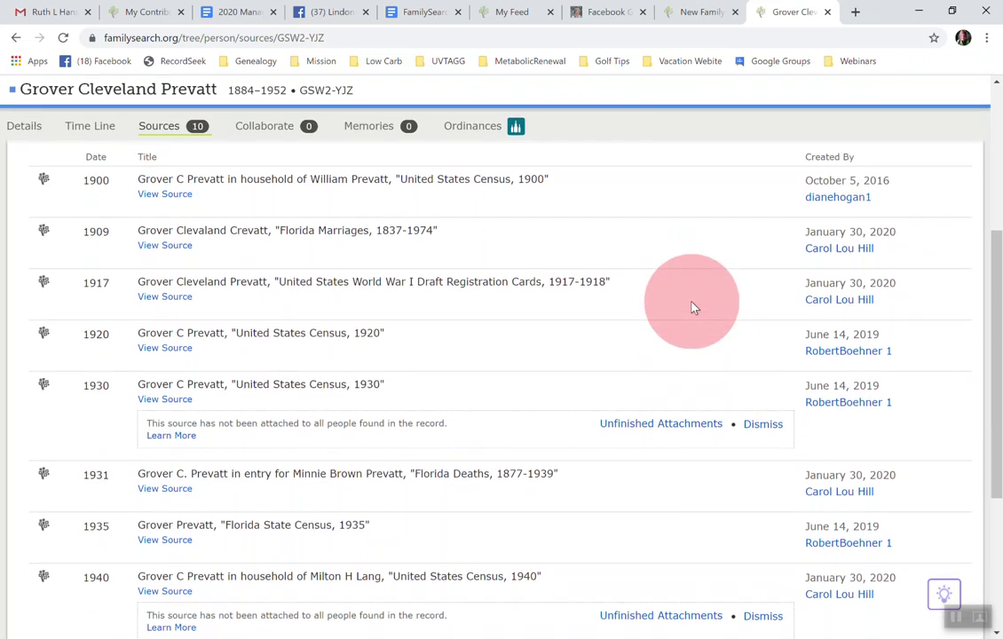
scroll(693, 308, "down", 3)
scroll(693, 308, "down", 2)
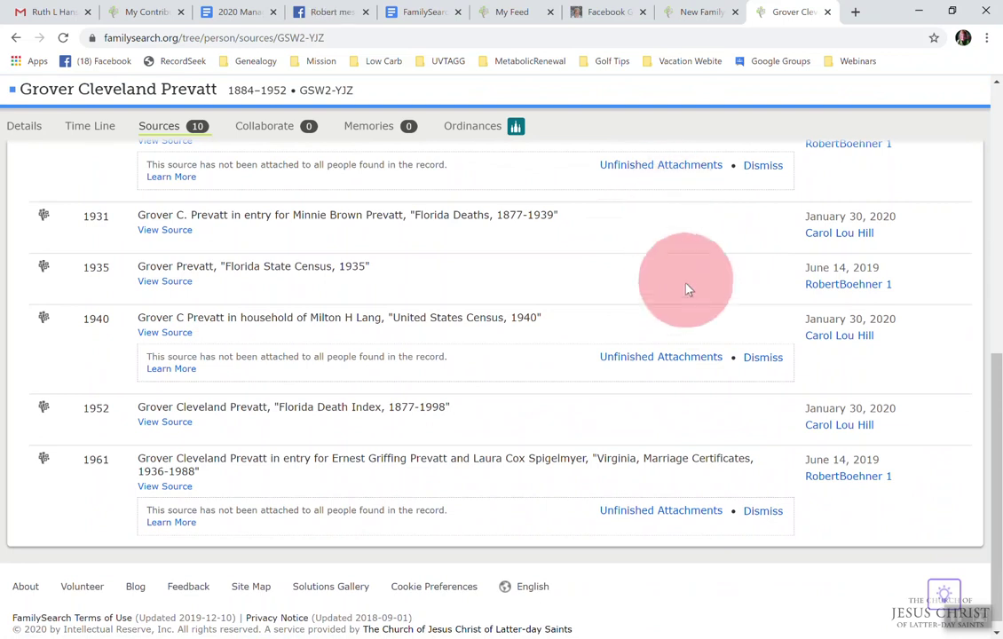
scroll(684, 294, "up", 1)
scroll(684, 294, "up", 2)
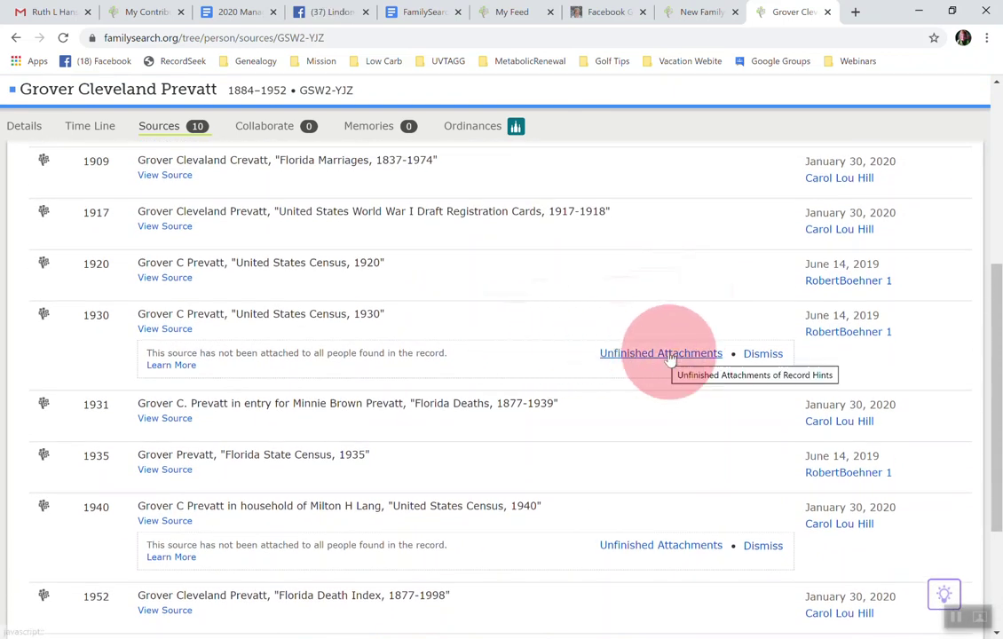
Step: Open the unfinished attachments of the 1930 United States Census source and compare the people on the record with the family tree
left_click(670, 354)
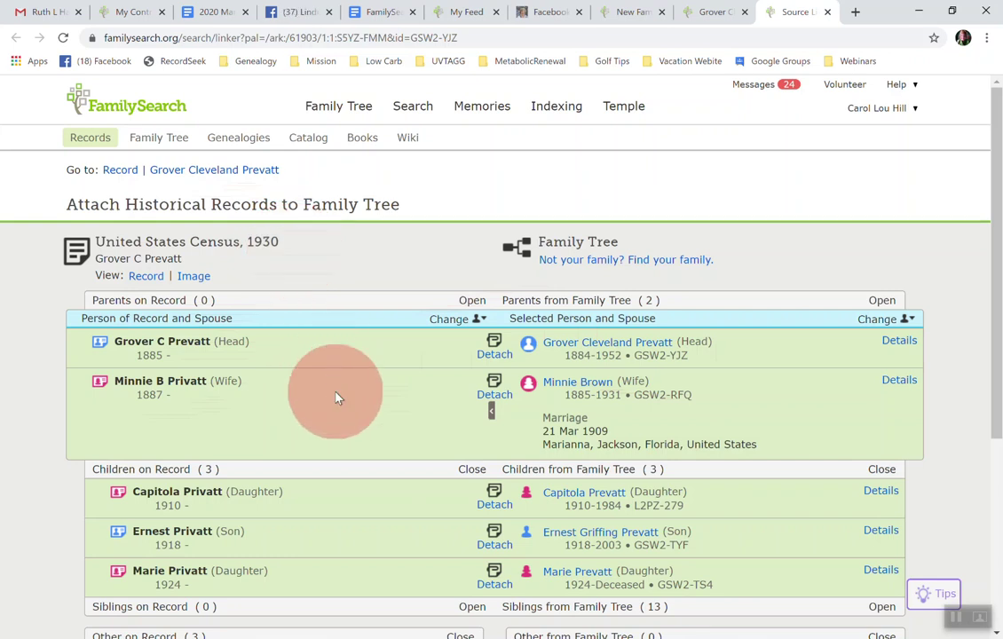
scroll(336, 398, "down", 2)
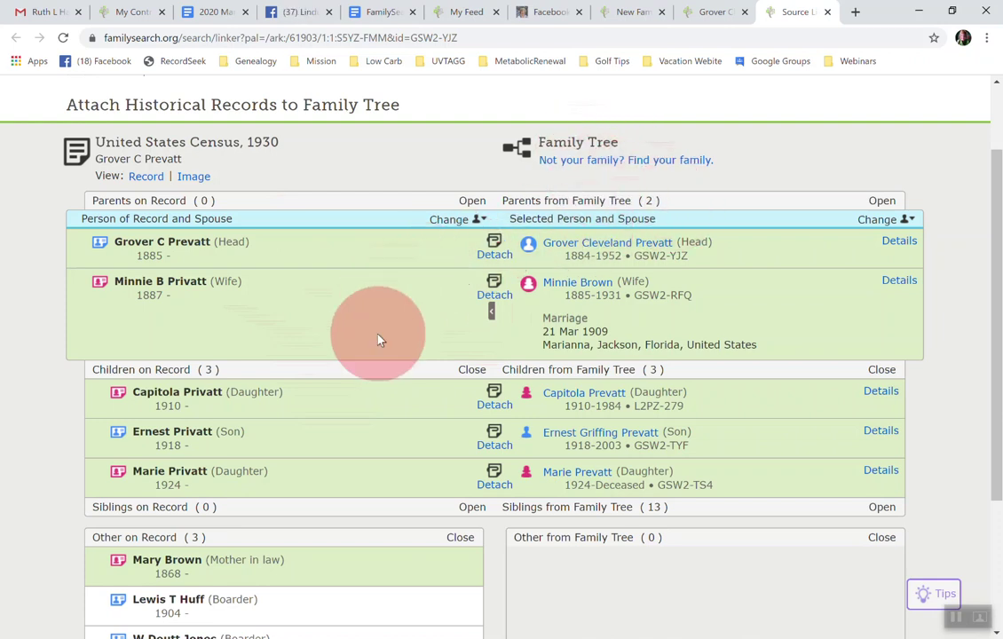
scroll(380, 342, "down", 2)
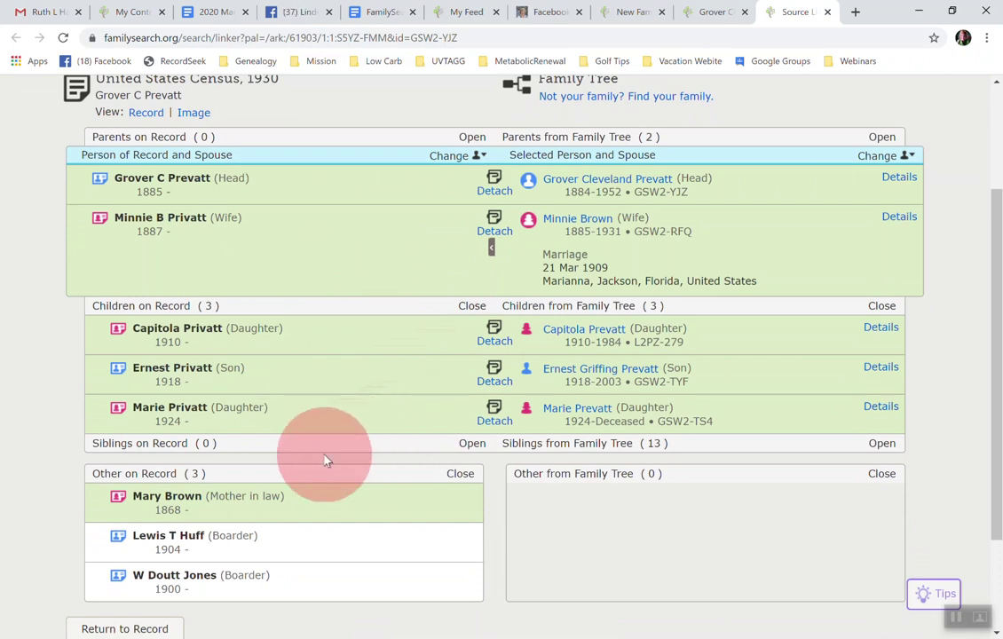
scroll(324, 460, "down", 3)
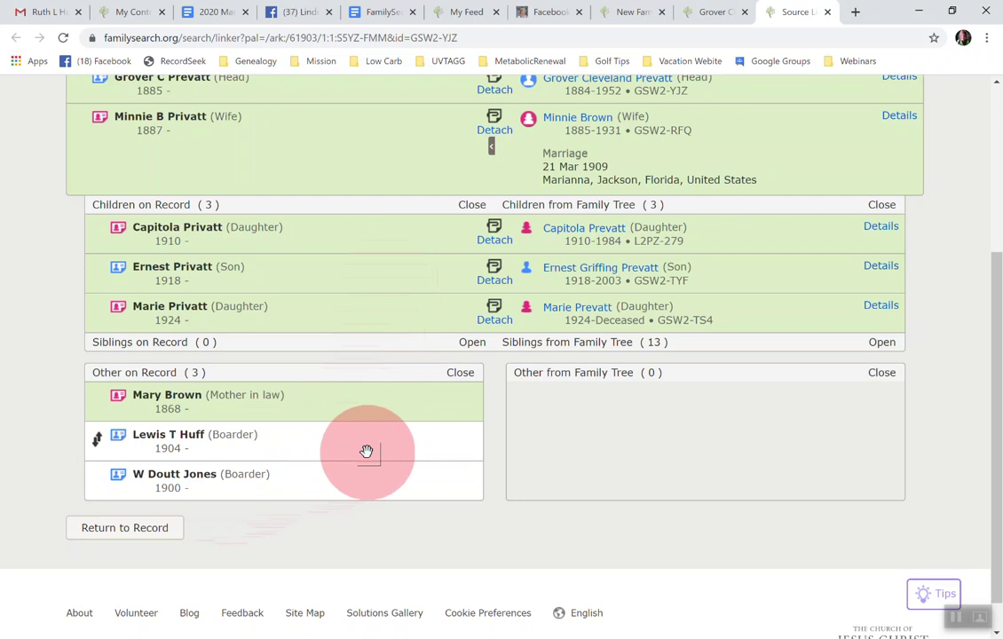
scroll(366, 451, "up", 2)
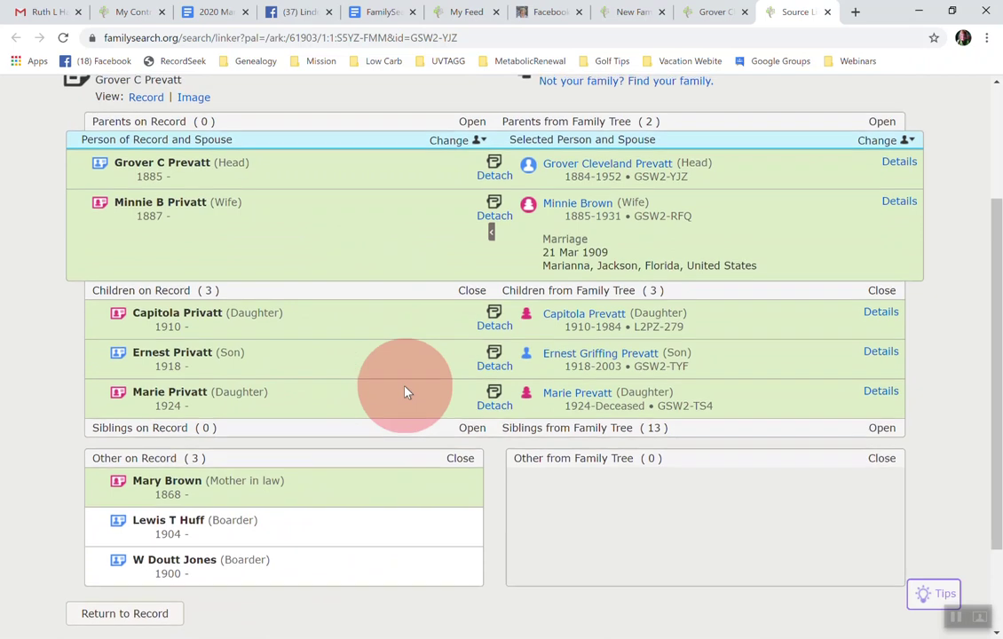
scroll(404, 391, "up", 3)
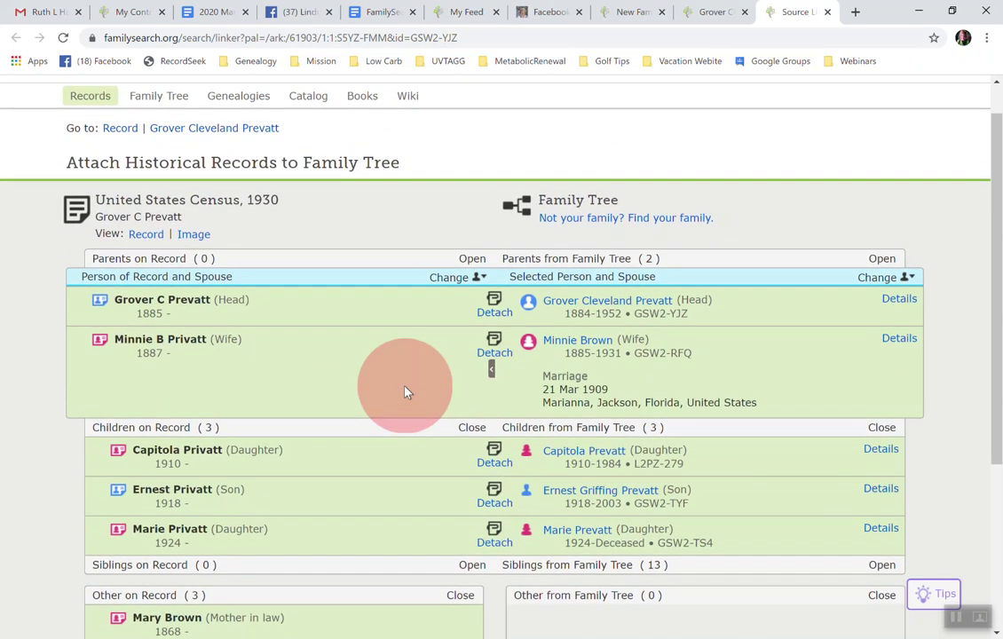
scroll(404, 391, "down", 4)
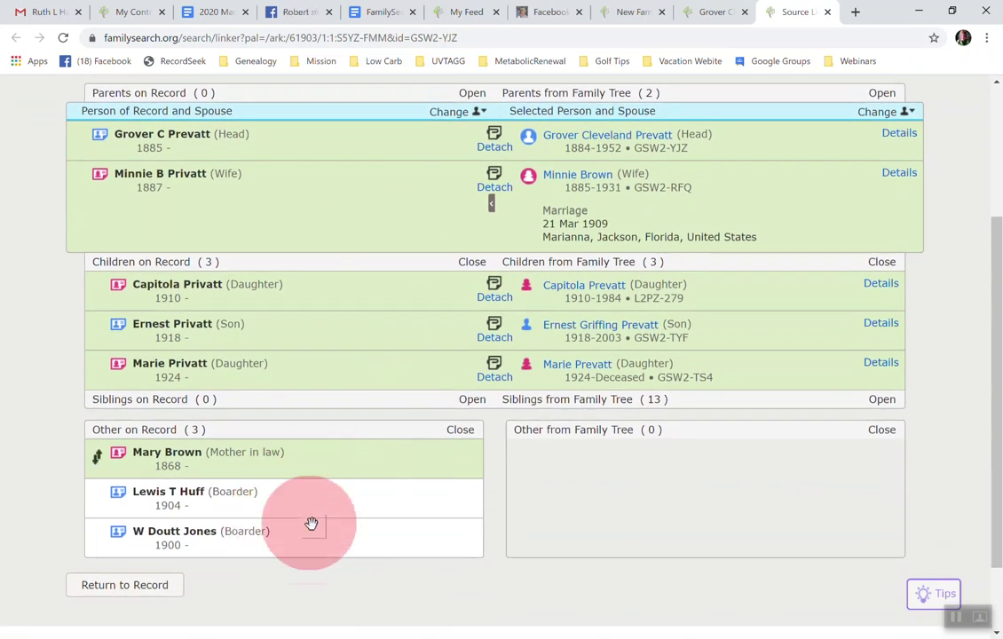
scroll(371, 337, "up", 4)
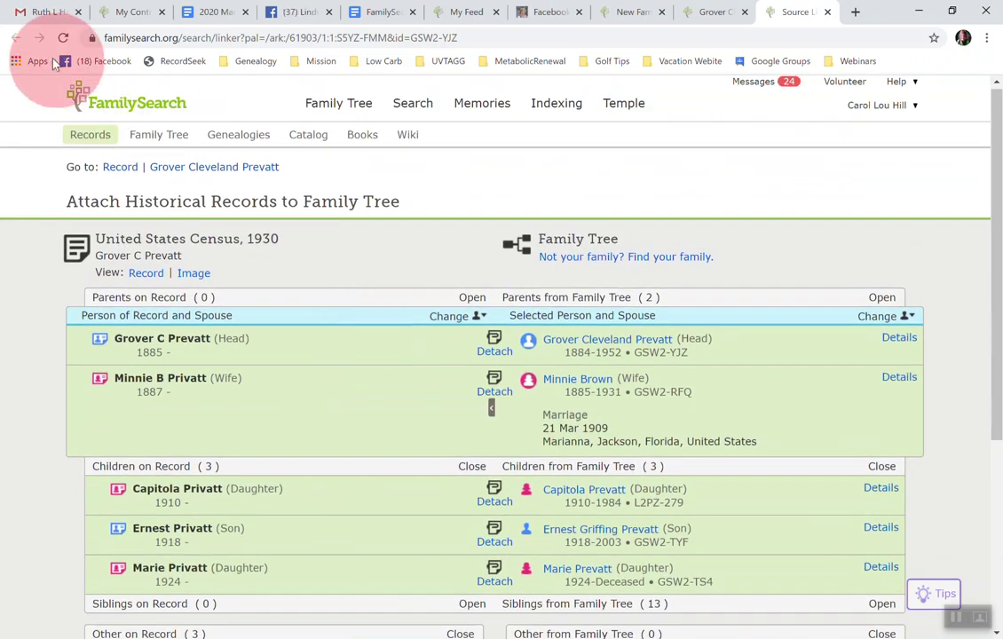
Step: Close the 1930 census comparison and open the unfinished attachments of the 1961 Virginia marriage certificate source
left_click(827, 12)
scroll(707, 381, "down", 2)
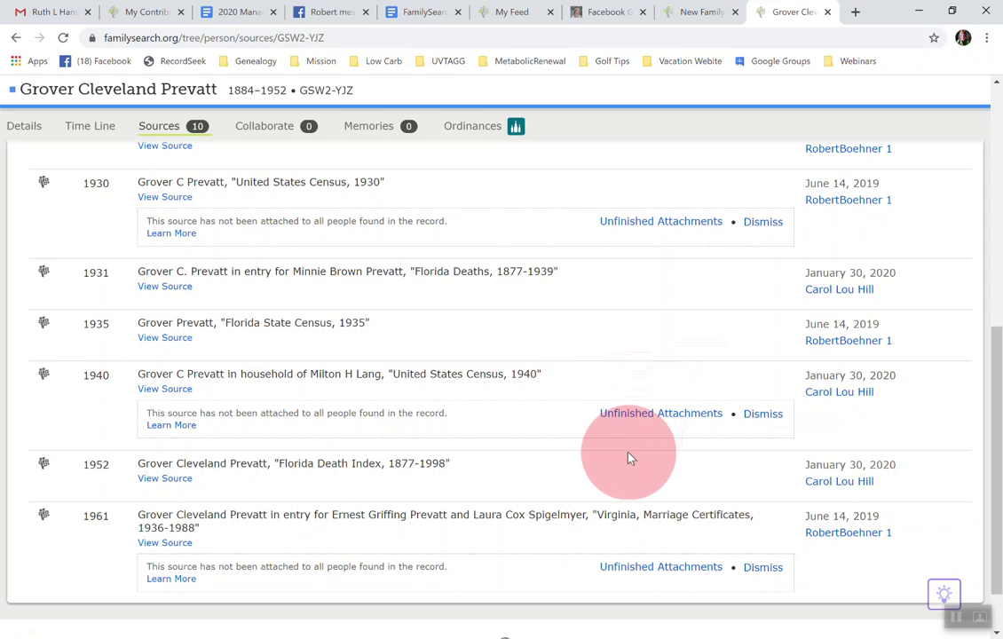
scroll(628, 457, "down", 2)
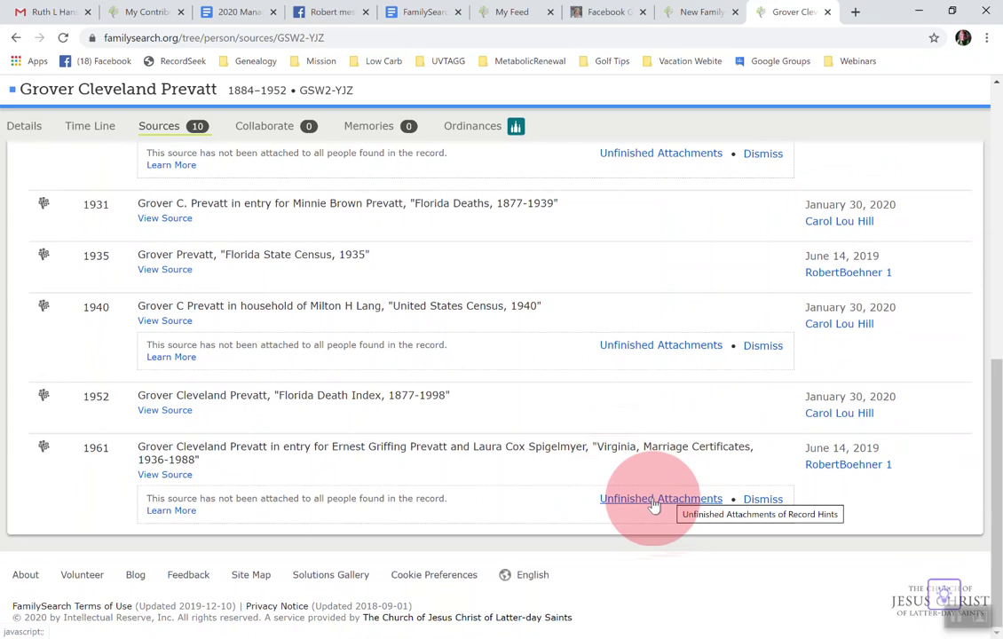
left_click(654, 500)
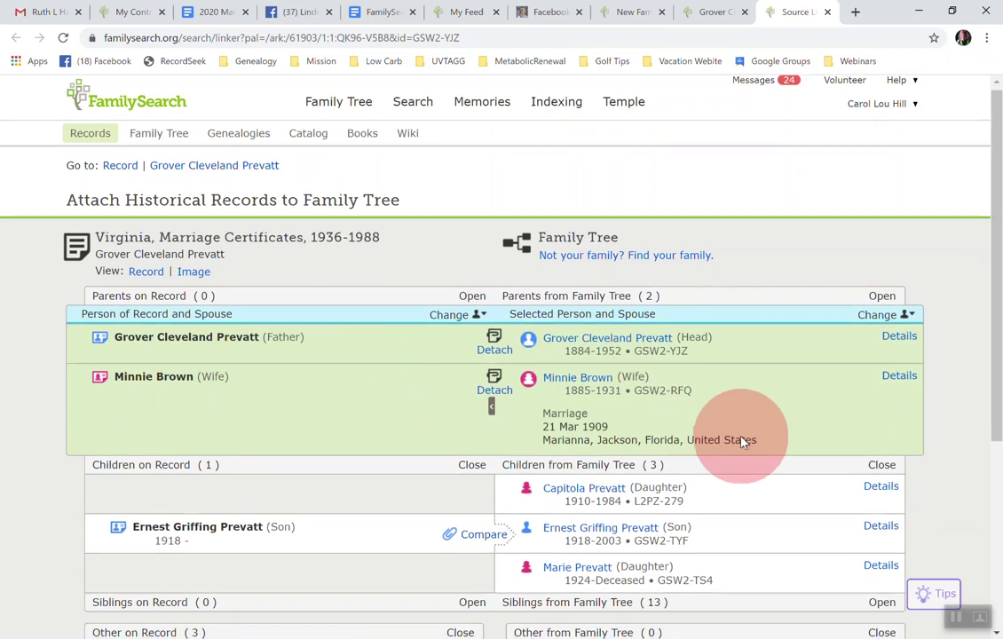
scroll(742, 442, "down", 1)
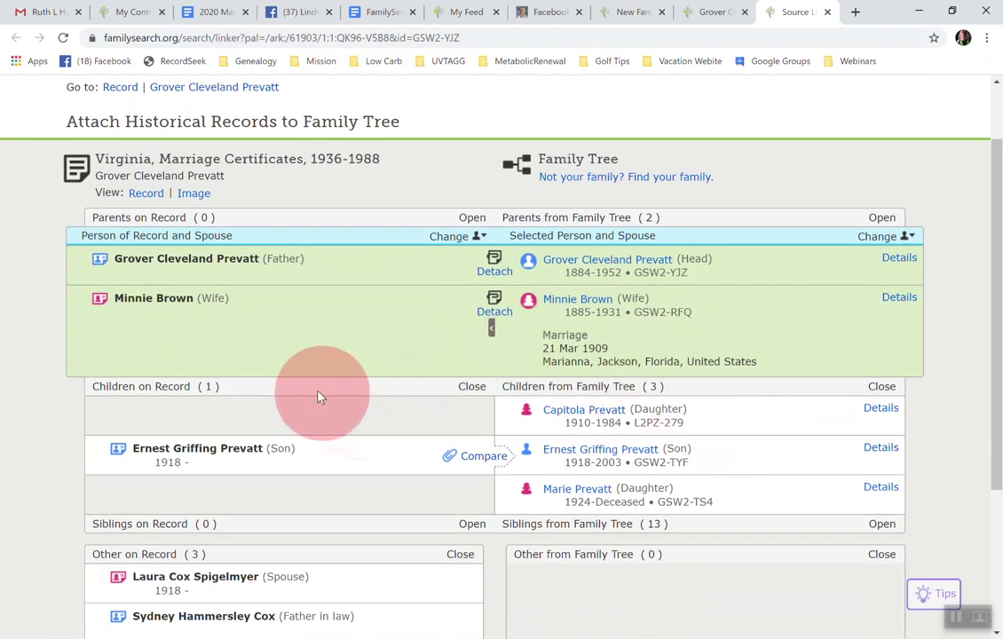
Step: View the marriage certificate's image and examine the groom's, bride's and parents' details up close
left_click(195, 195)
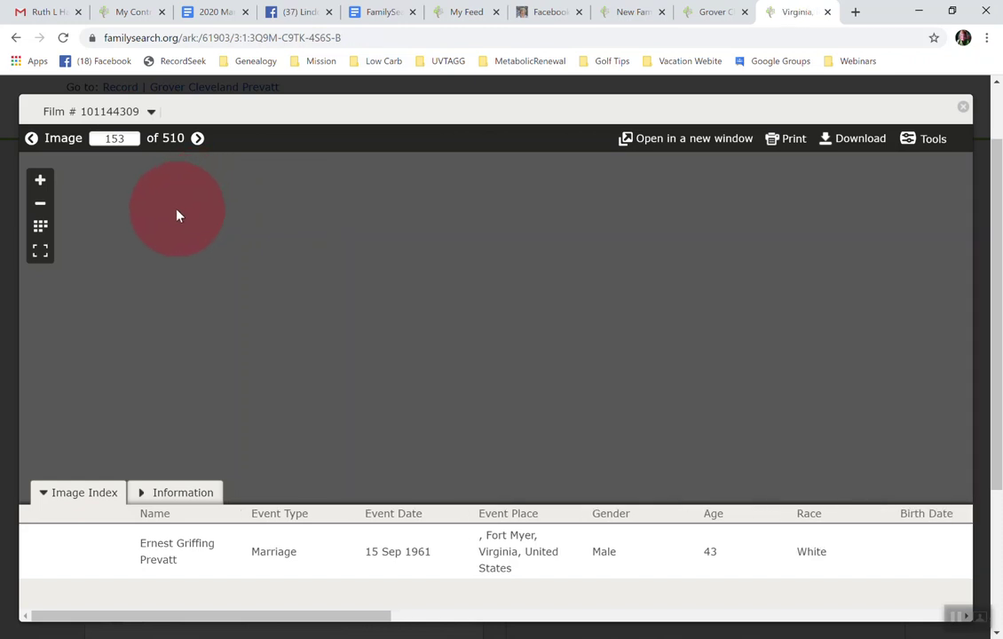
left_click(39, 184)
left_click_drag(472, 255, 459, 419)
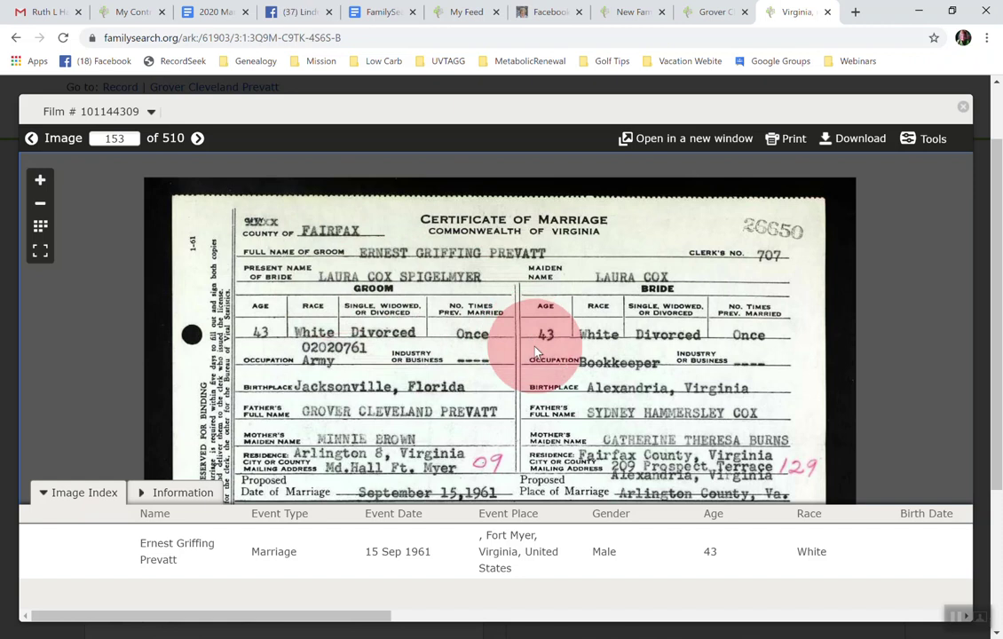
scroll(535, 352, "down", 2)
scroll(535, 352, "up", 2)
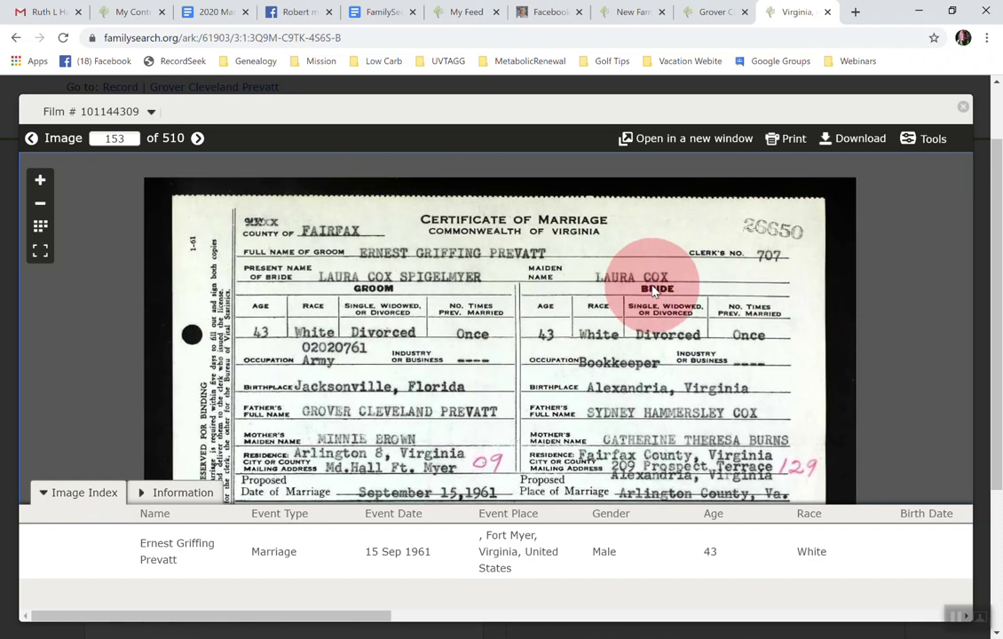
left_click_drag(559, 365, 524, 280)
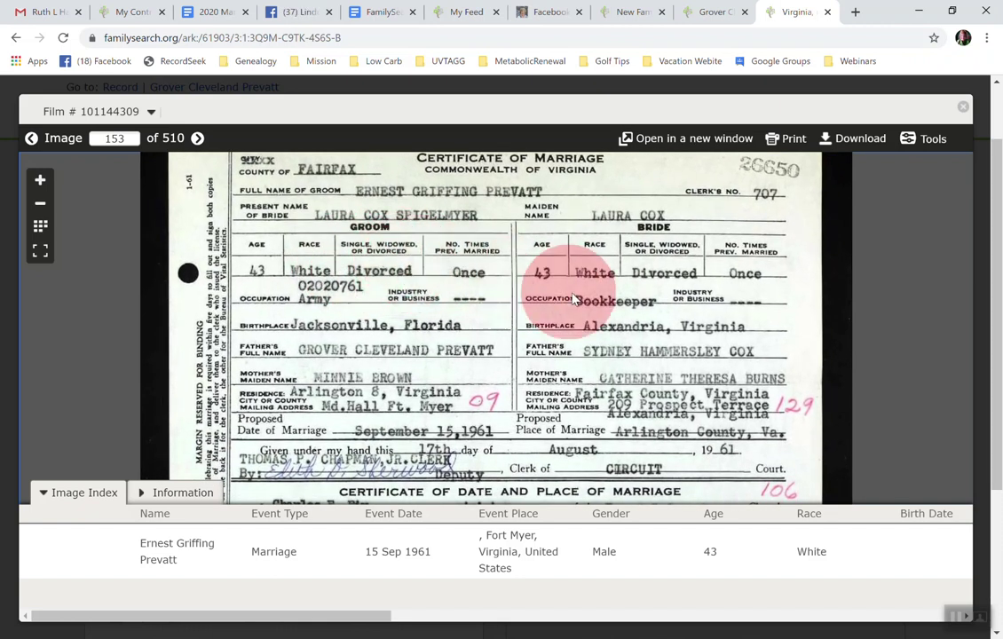
left_click_drag(595, 351, 593, 290)
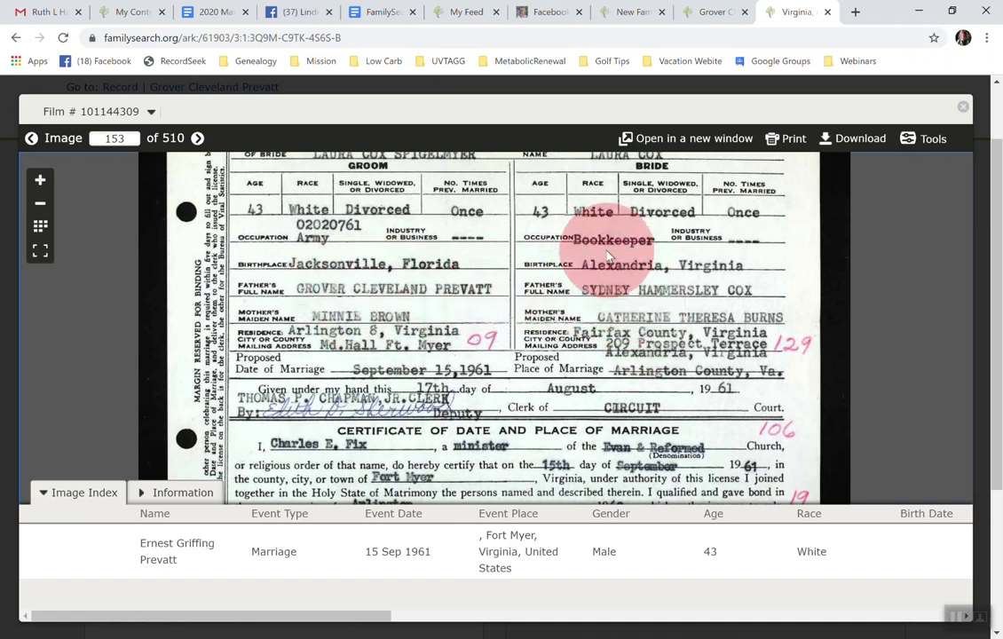
left_click_drag(607, 255, 611, 325)
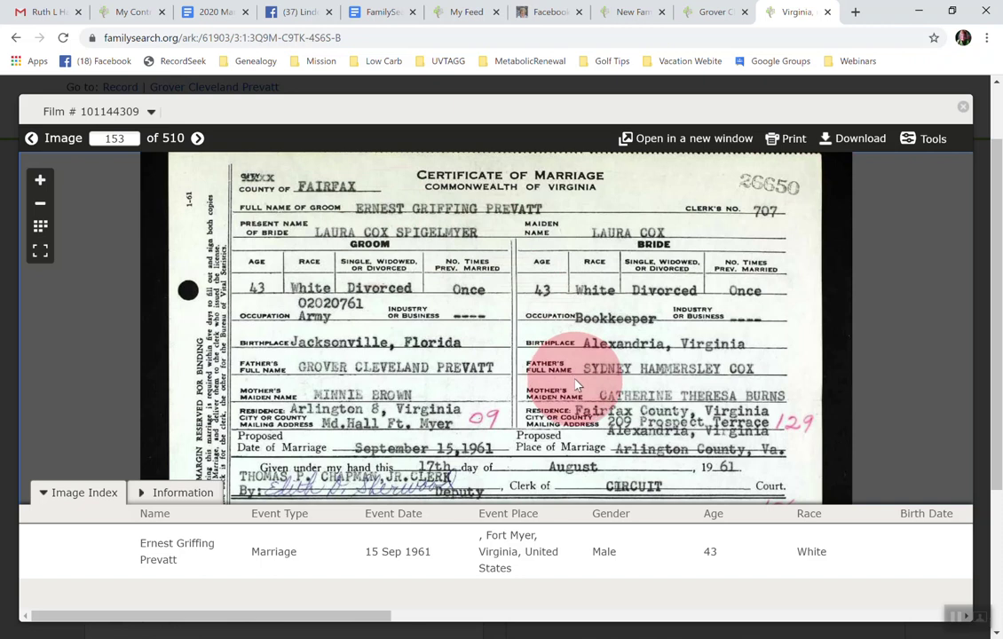
Step: Read the remaining details on the marriage certificate image and return to the comparison of the record with the family tree
left_click_drag(575, 377, 568, 303)
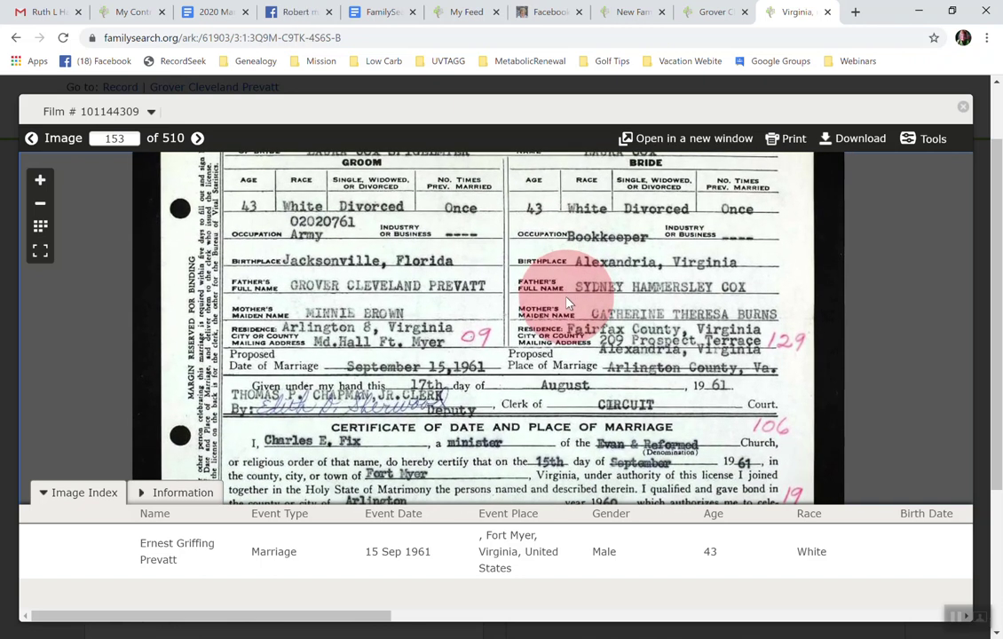
left_click_drag(566, 287, 572, 395)
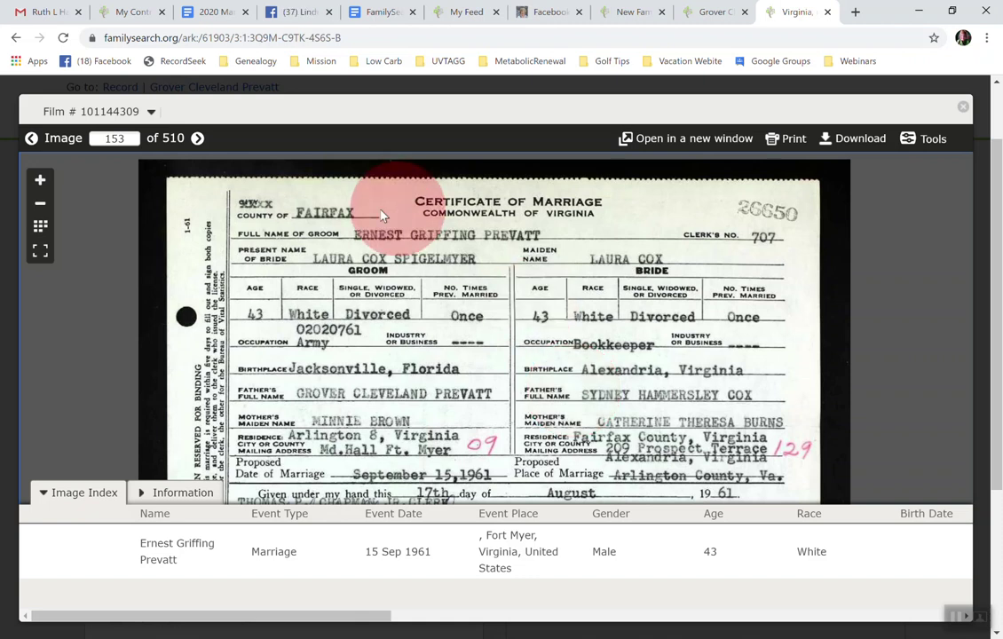
left_click(16, 40)
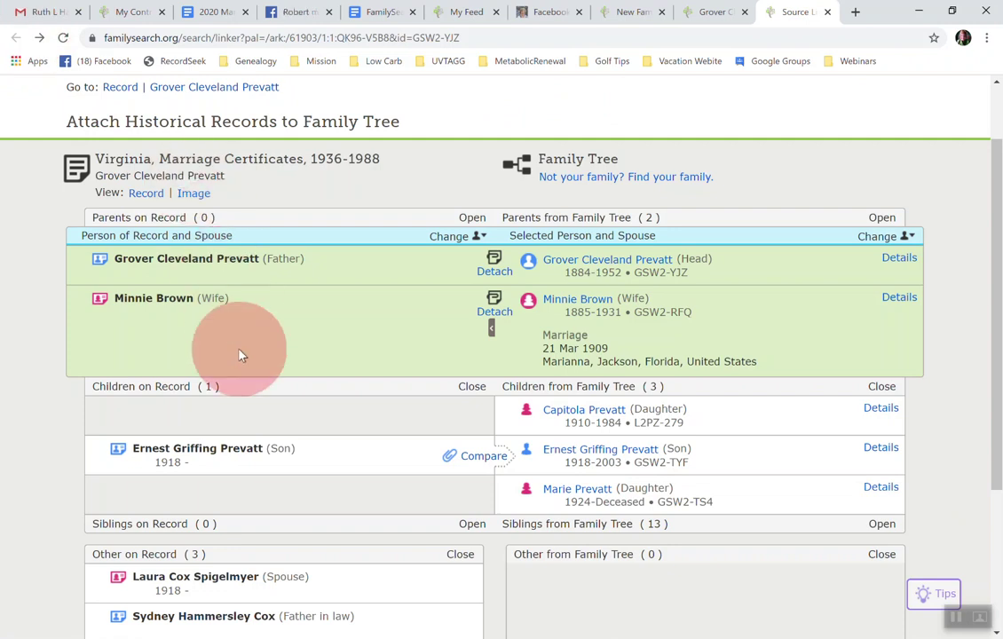
Step: Compare the son on the record with the family tree and attach the certificate to him with the reason "Proof of second marriage"
scroll(240, 350, "down", 2)
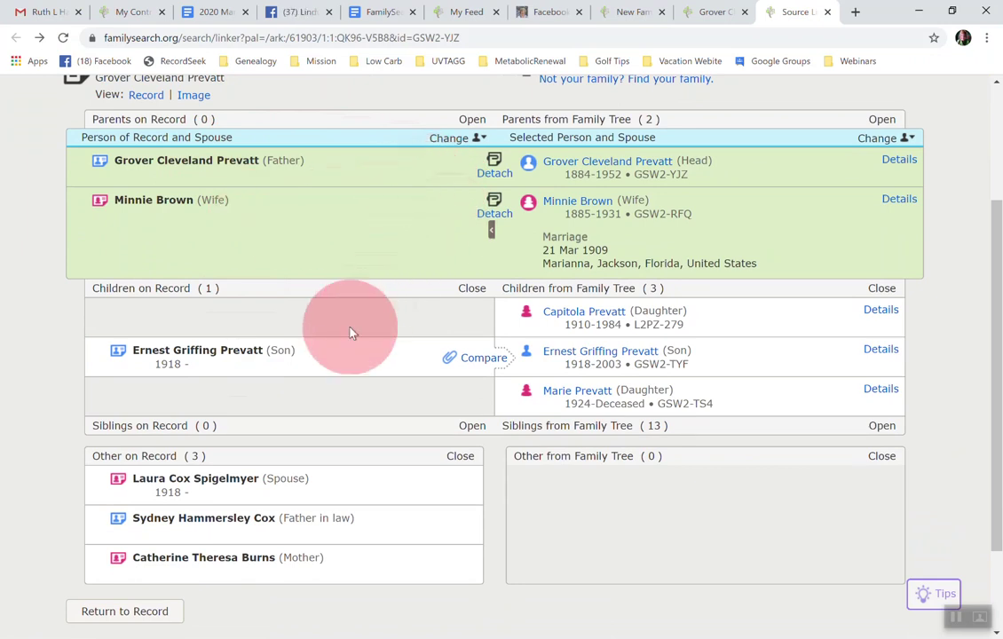
scroll(351, 332, "down", 1)
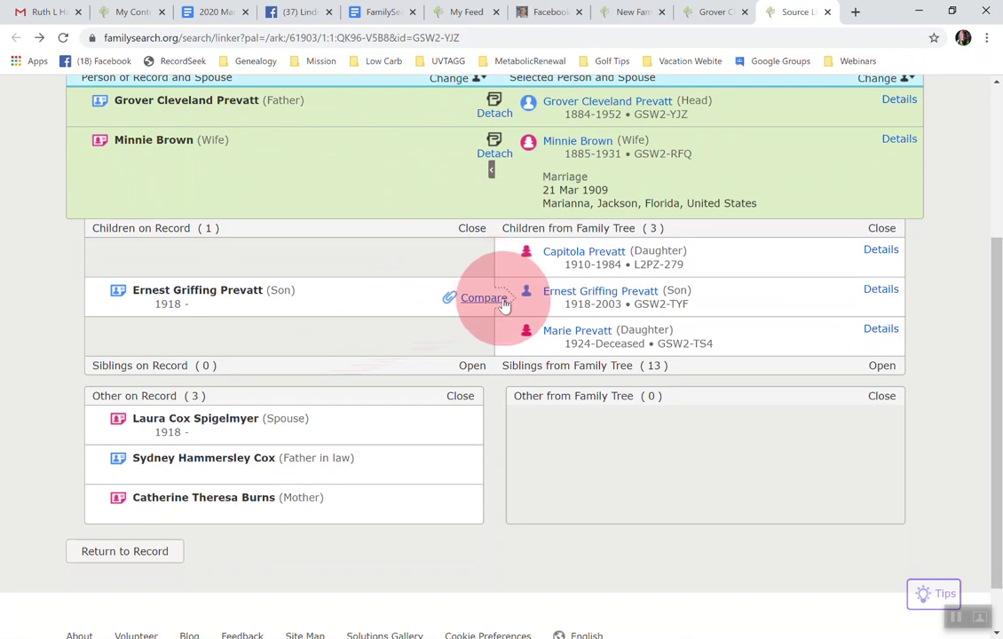
left_click(484, 298)
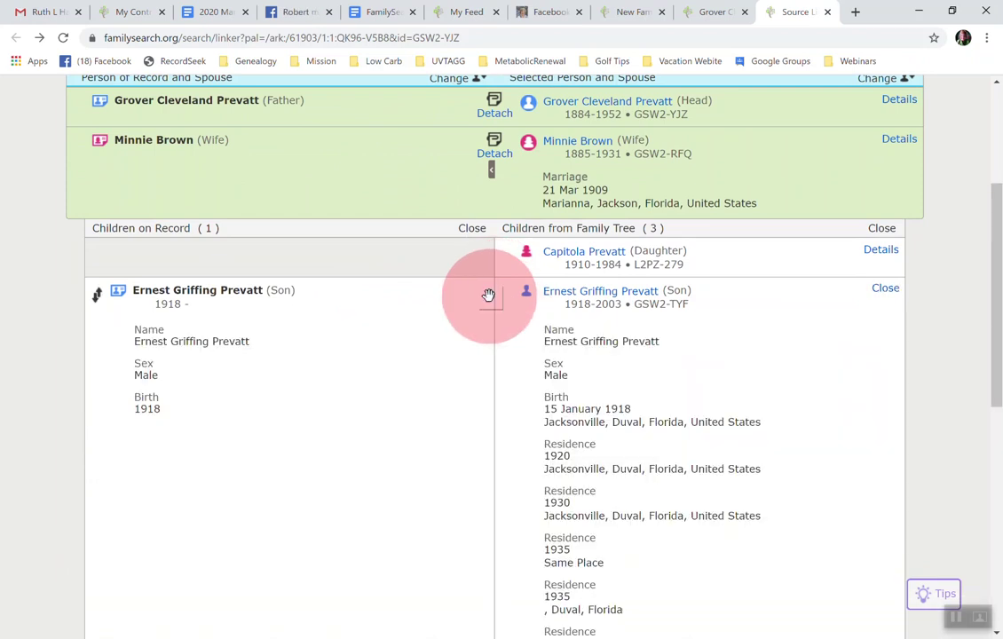
scroll(425, 410, "down", 2)
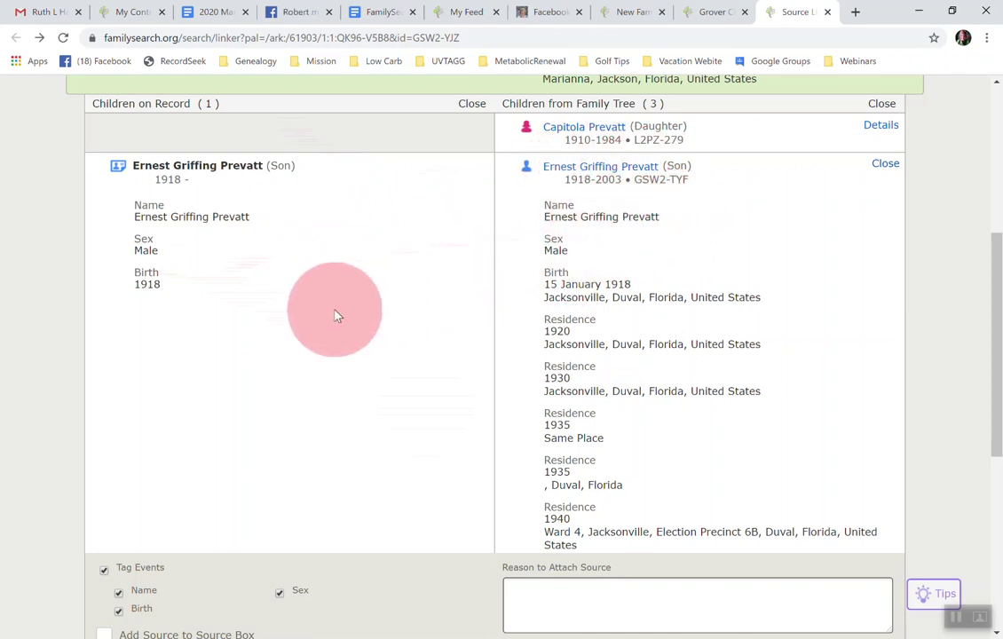
scroll(333, 315, "down", 1)
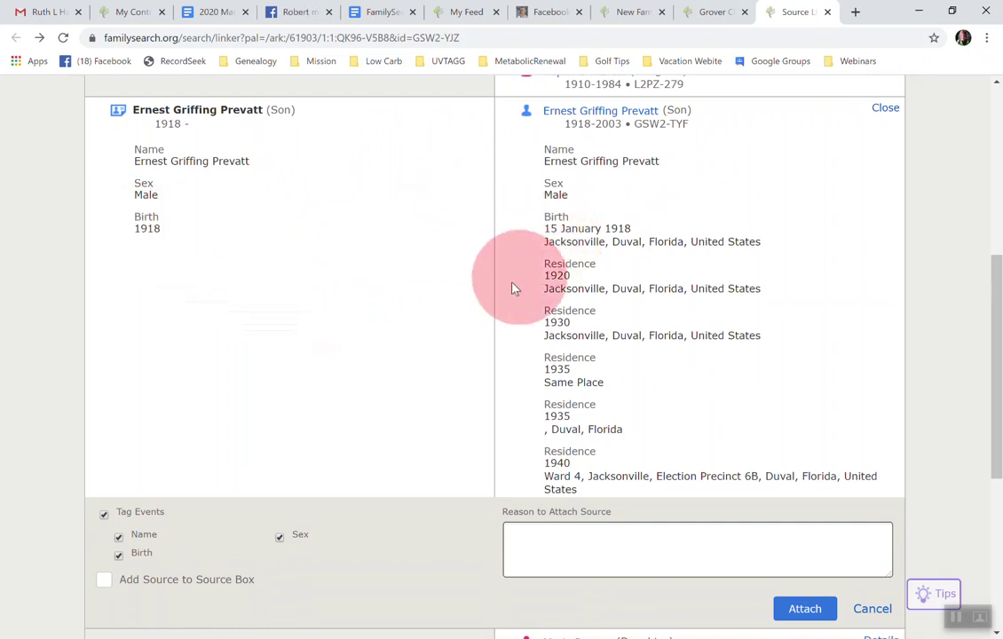
scroll(387, 356, "down", 2)
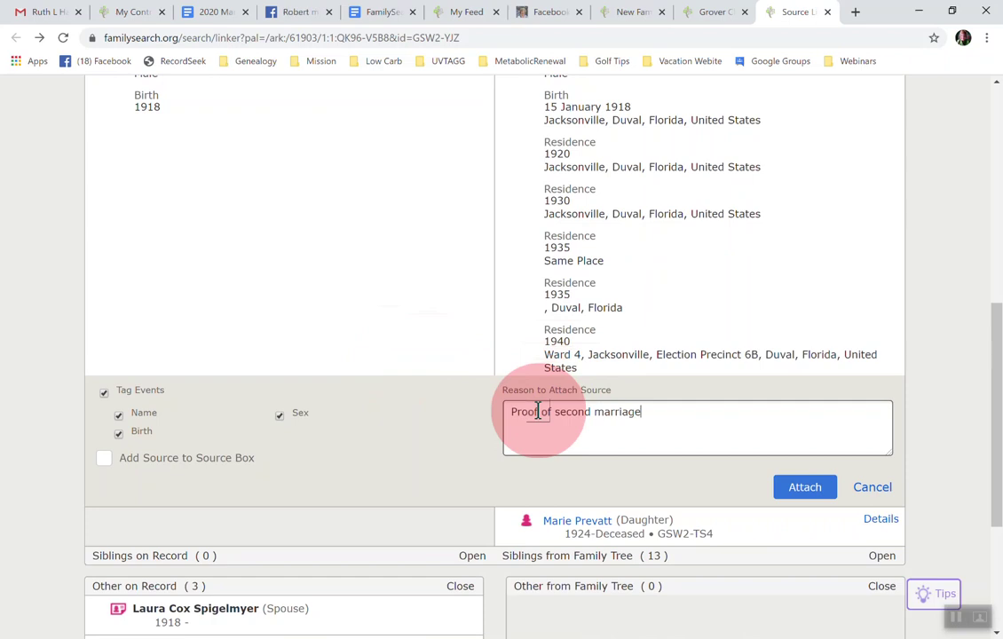
left_click(805, 488)
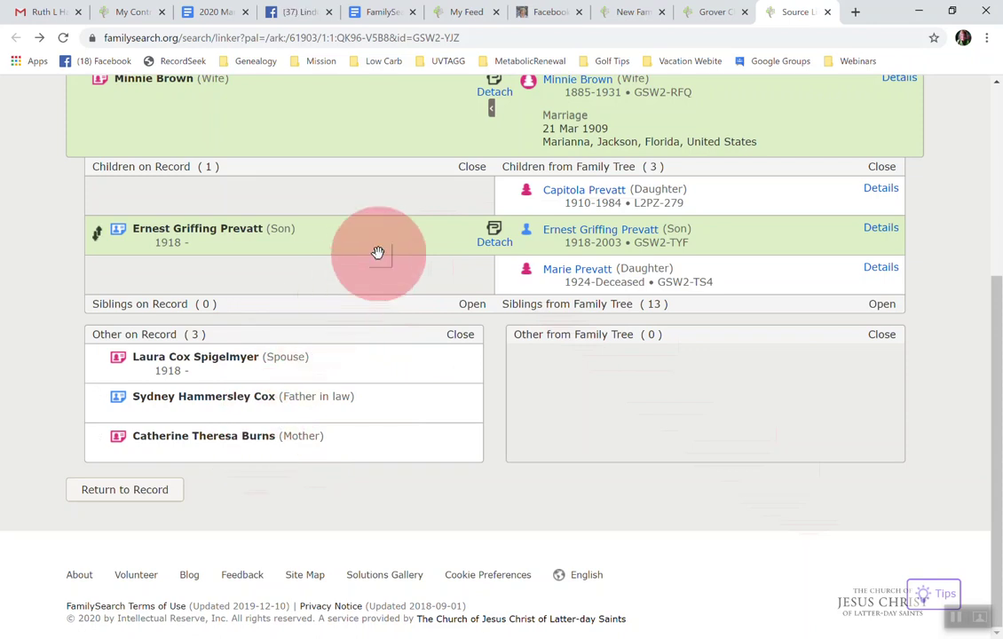
Step: Make the bride the record's focus person and look for her among the relatives available as the family tree's focus person
scroll(378, 254, "up", 2)
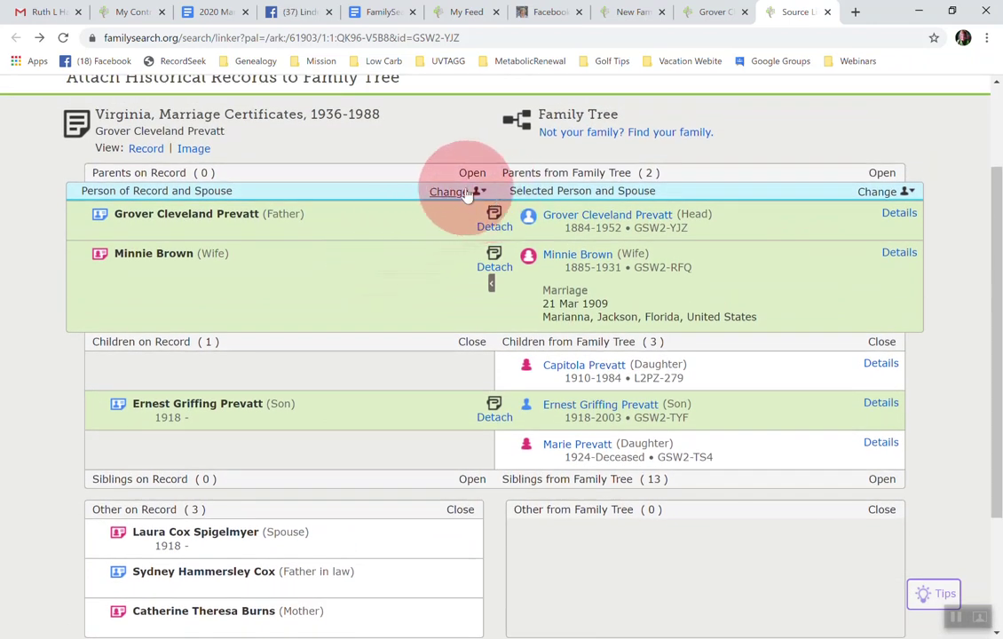
left_click(473, 193)
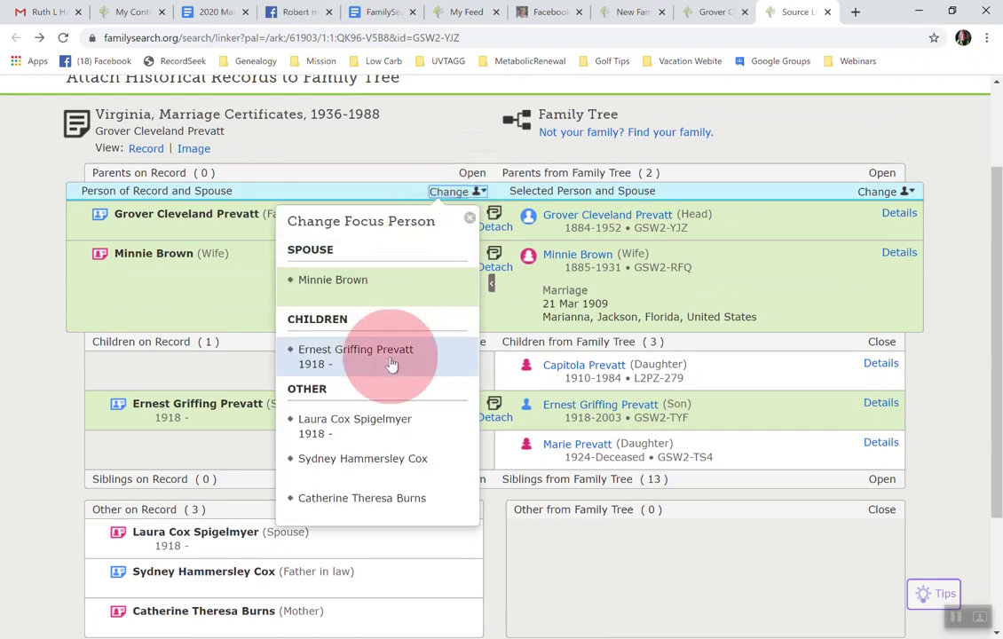
left_click(401, 428)
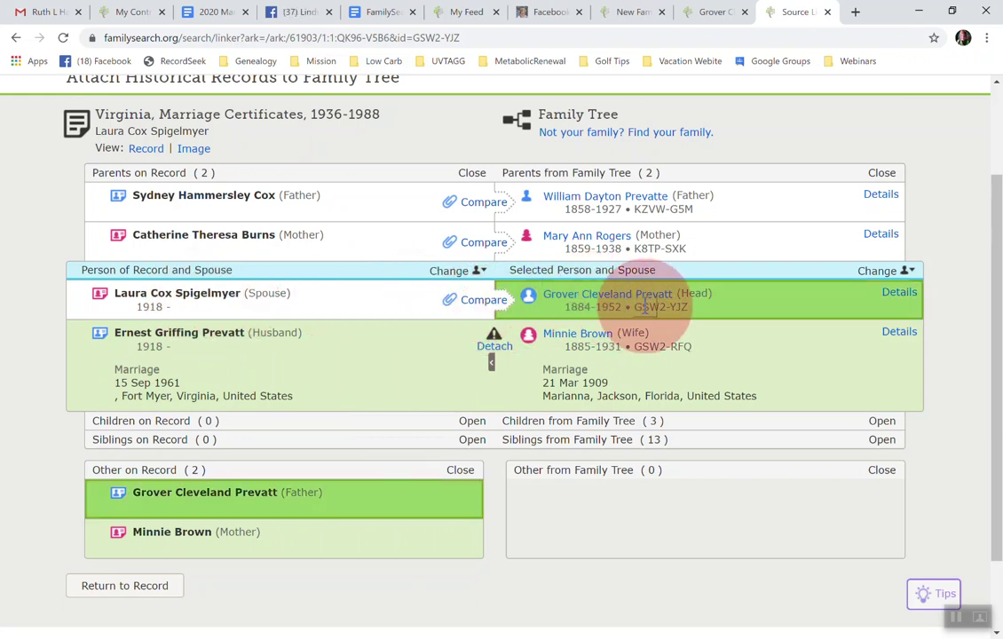
left_click(911, 271)
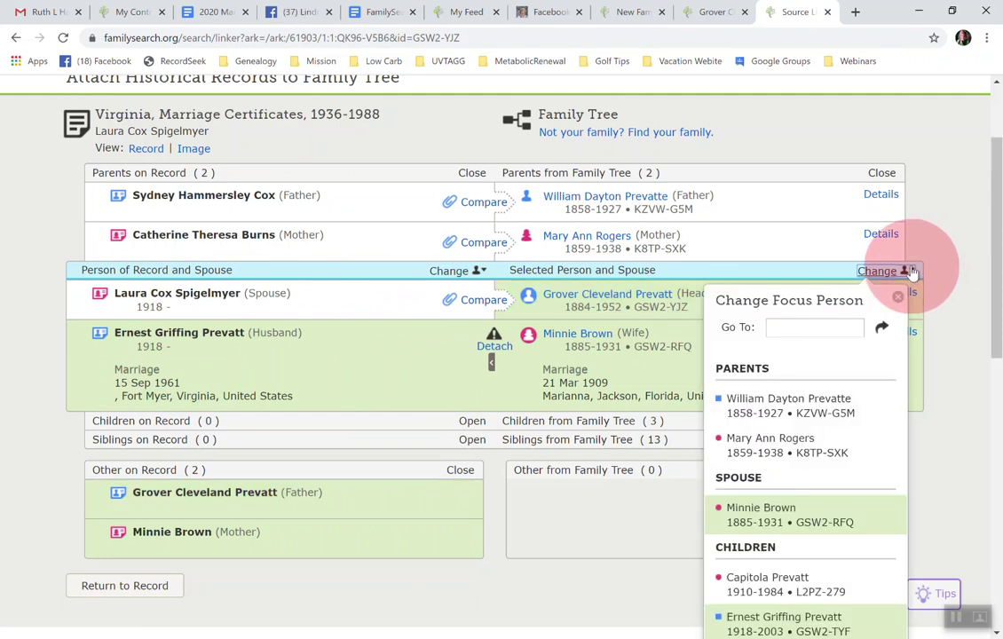
scroll(842, 439, "down", 1)
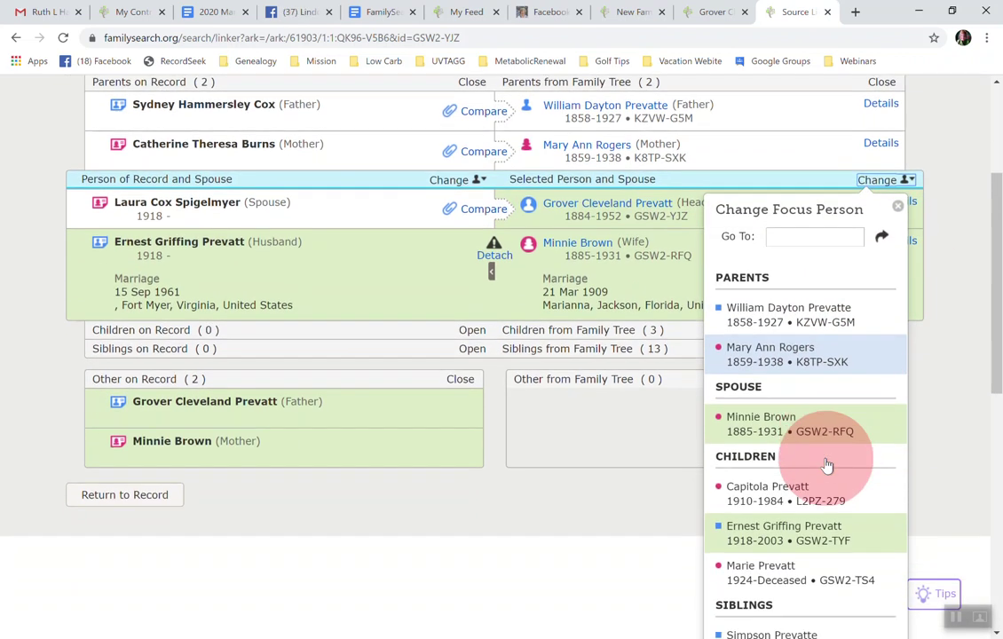
scroll(825, 465, "down", 2)
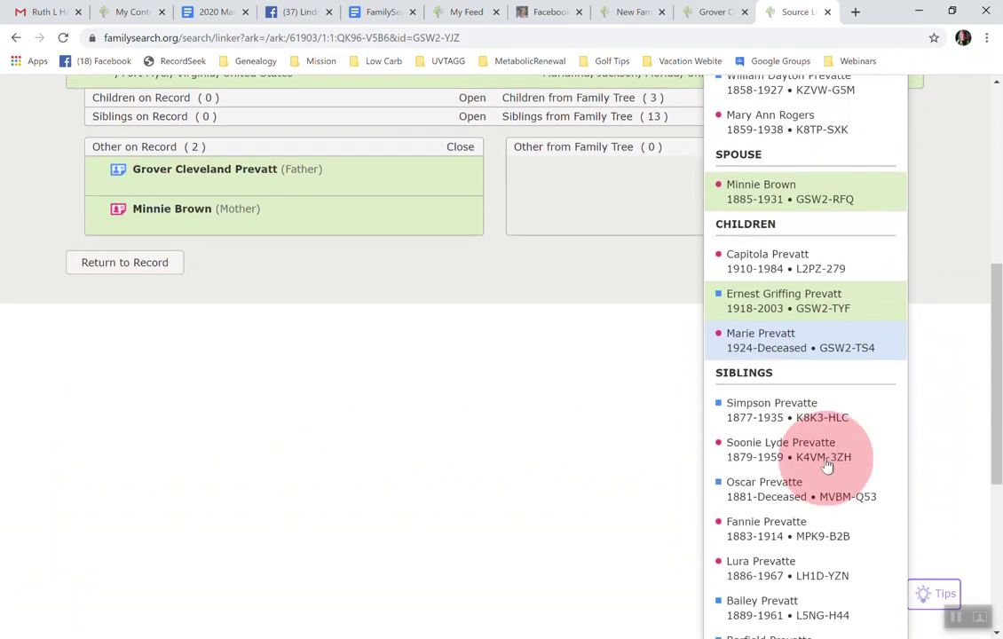
scroll(826, 464, "up", 3)
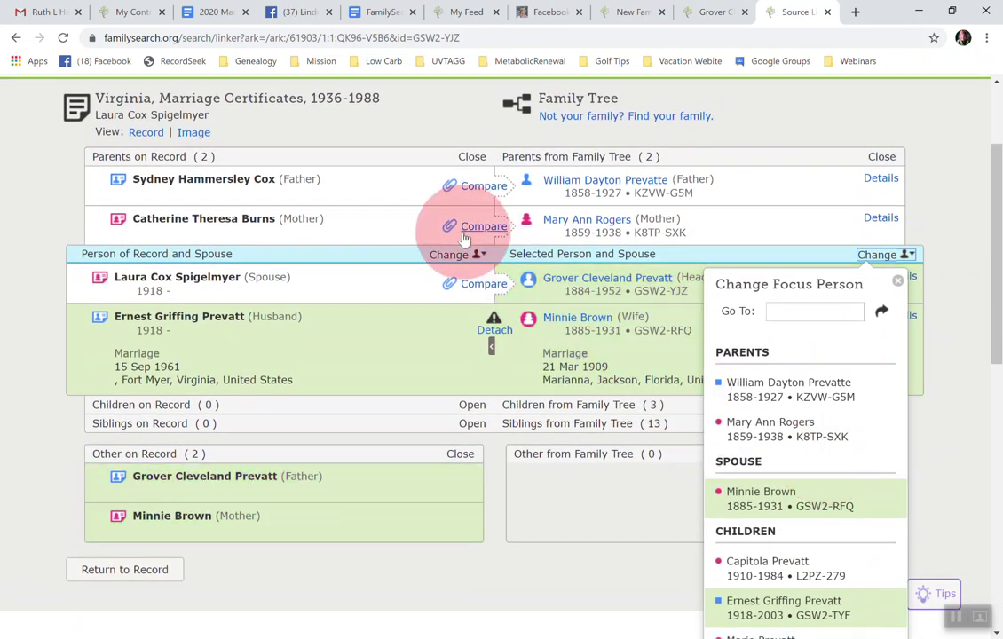
Step: Make the groom the record's focus person and attach the certificate to his wife with the reason "Proof of second marriage"
left_click(480, 254)
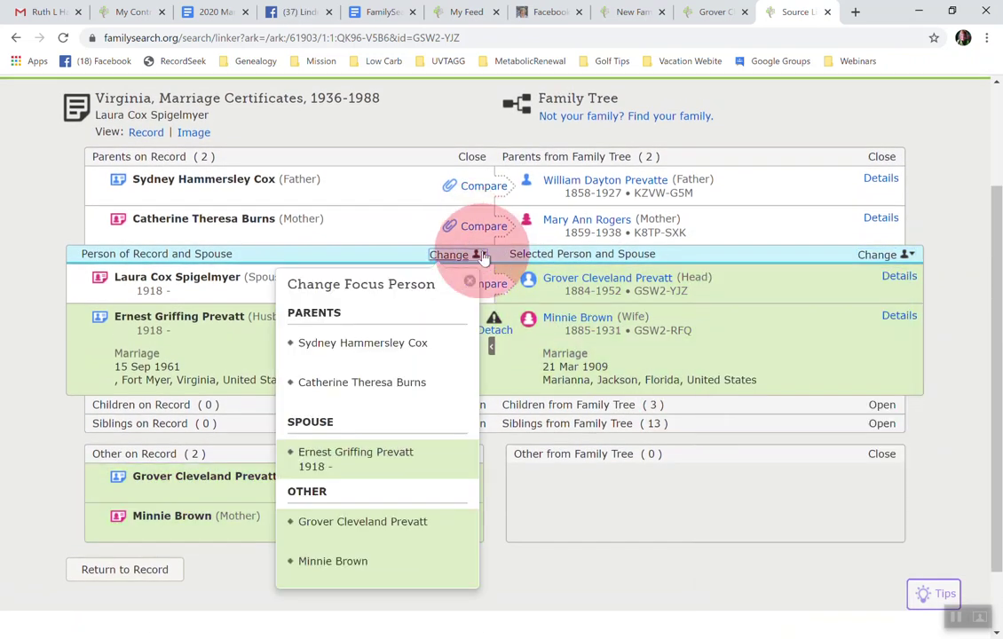
left_click(365, 472)
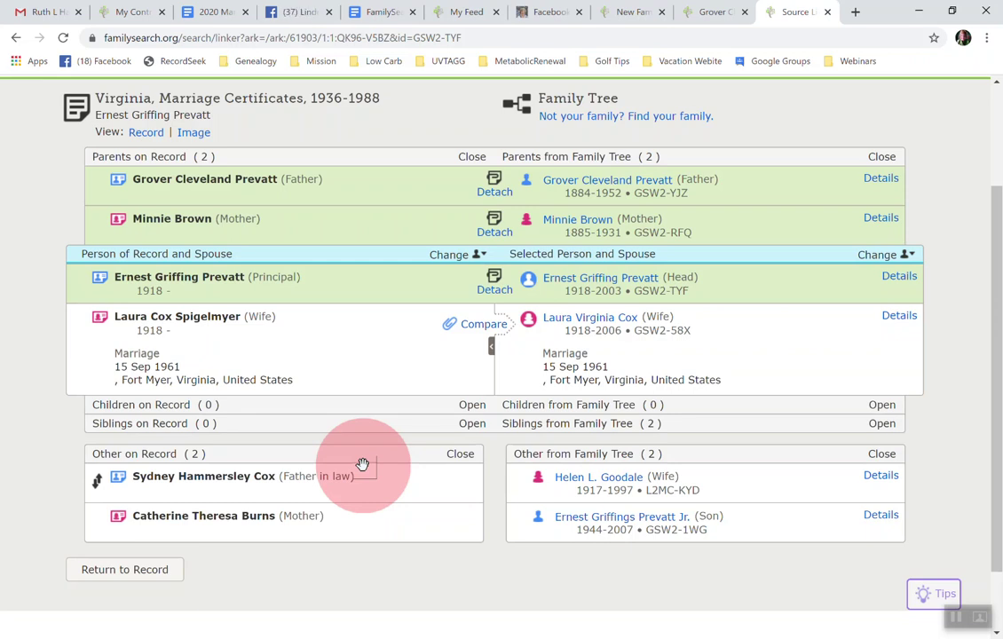
left_click(477, 325)
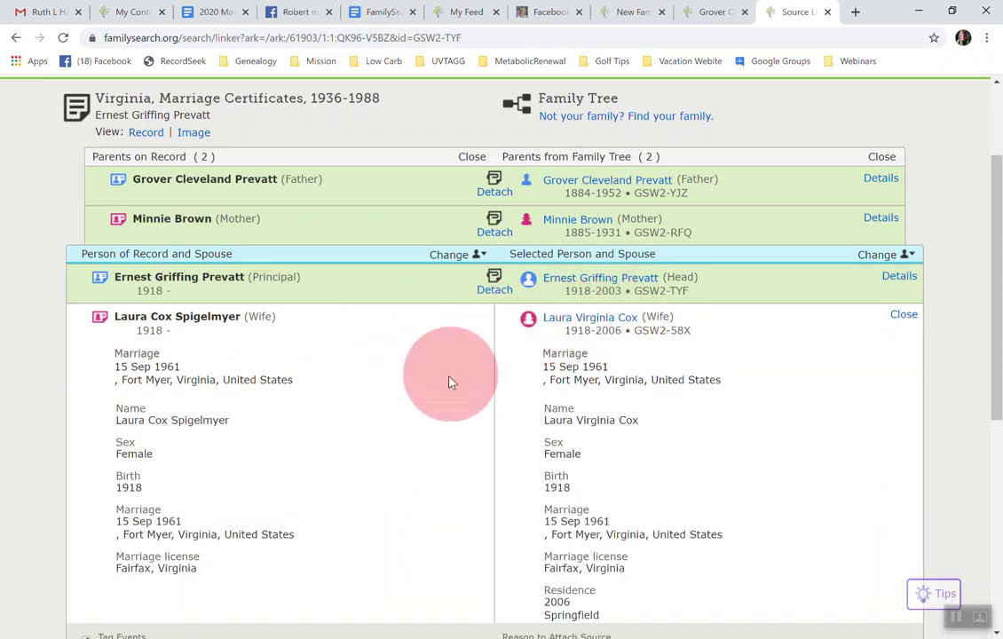
scroll(436, 522, "down", 2)
scroll(436, 522, "down", 1)
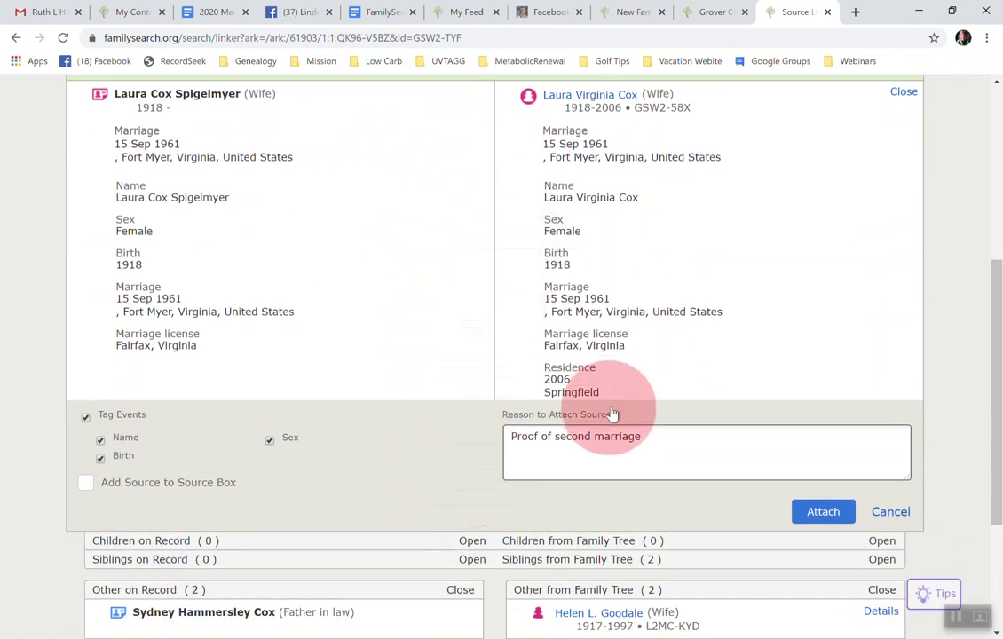
left_click(823, 512)
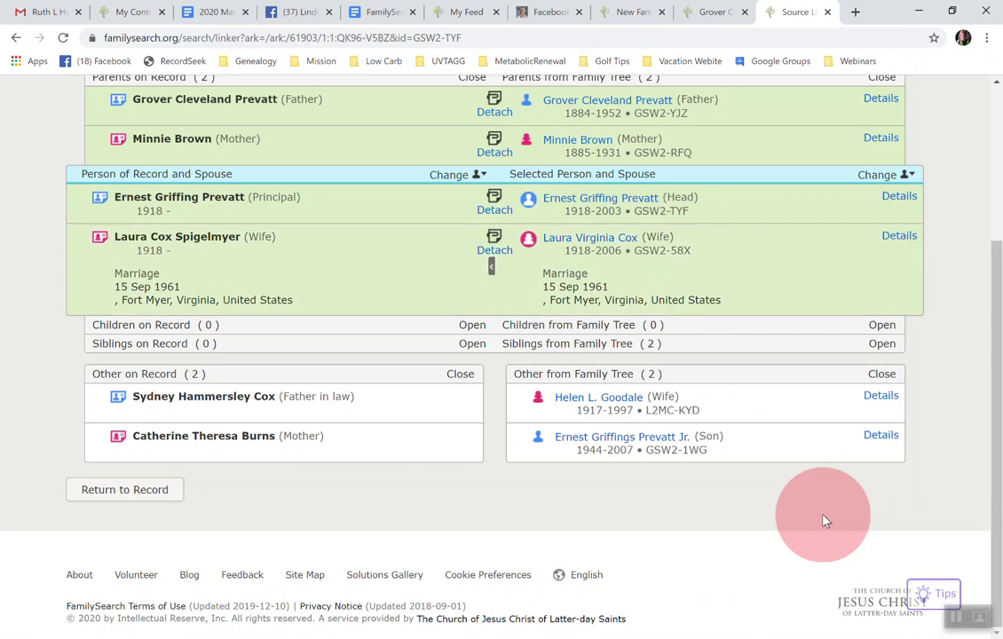
Step: Make the bride the record's focus person and compare her parents on the record with those in the family tree
left_click(480, 176)
left_click(377, 380)
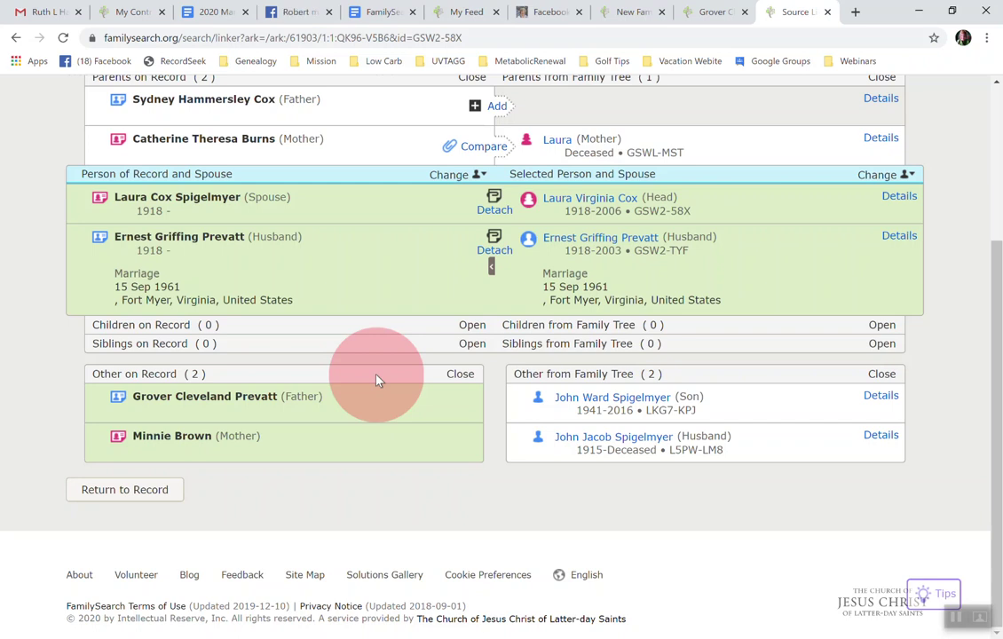
scroll(391, 159, "up", 1)
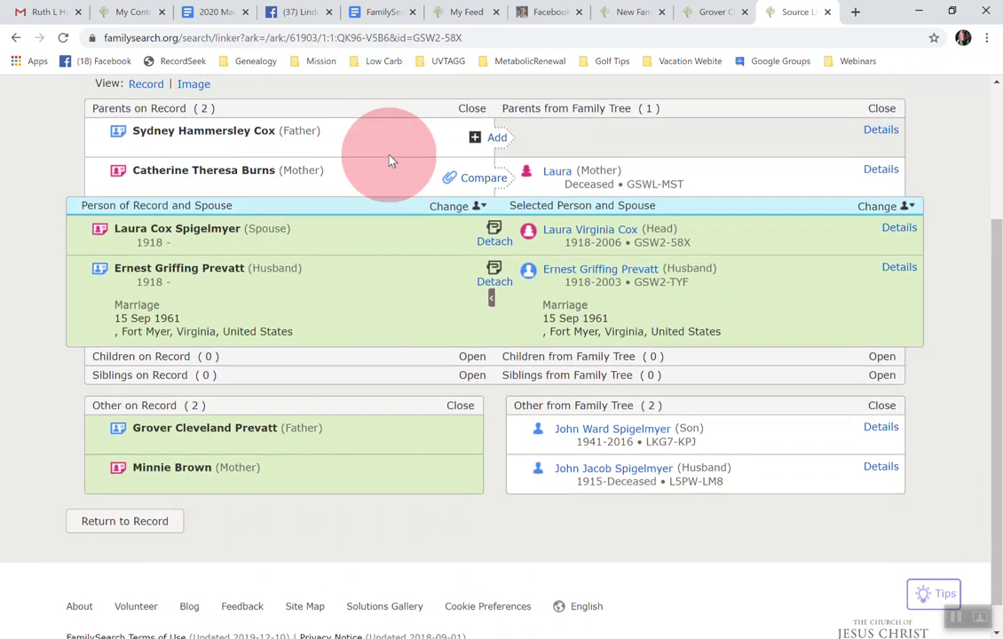
scroll(390, 160, "up", 1)
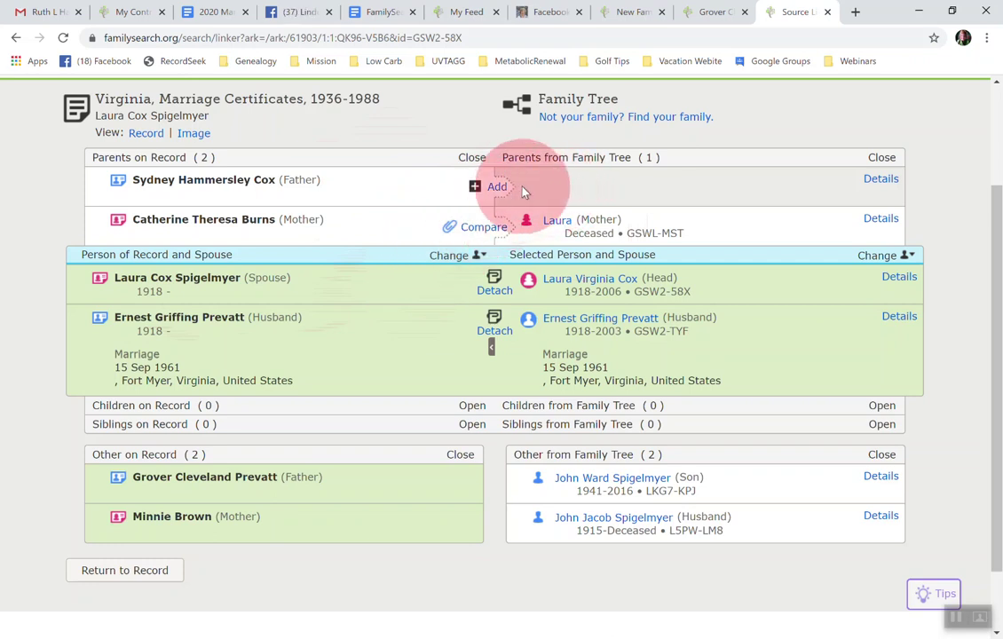
Step: Add the bride's father to the family tree as a deceased person, giving the reason "He was probably born around 1898."
left_click(496, 188)
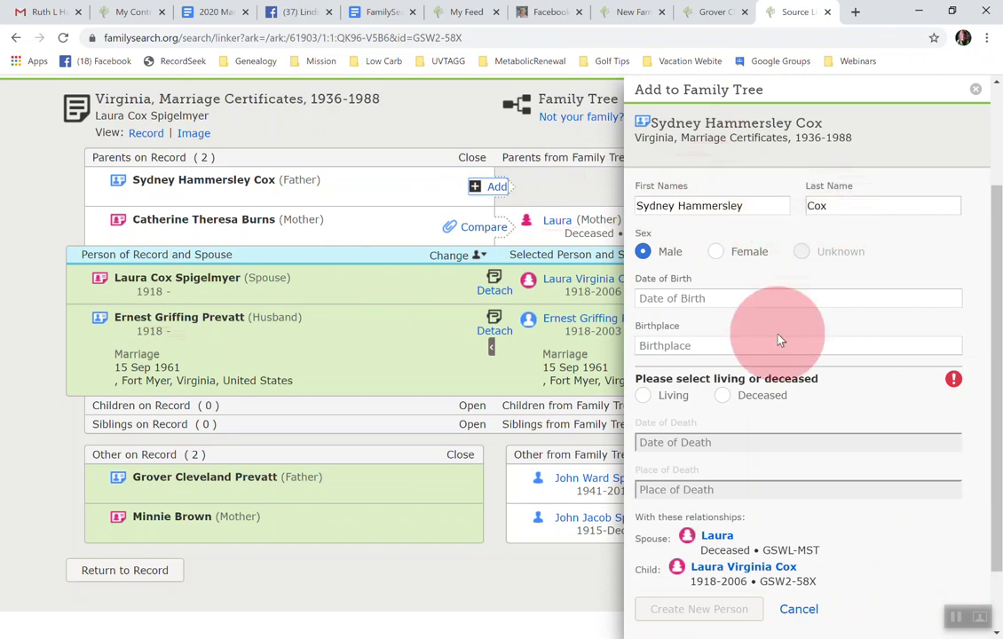
scroll(750, 340, "down", 1)
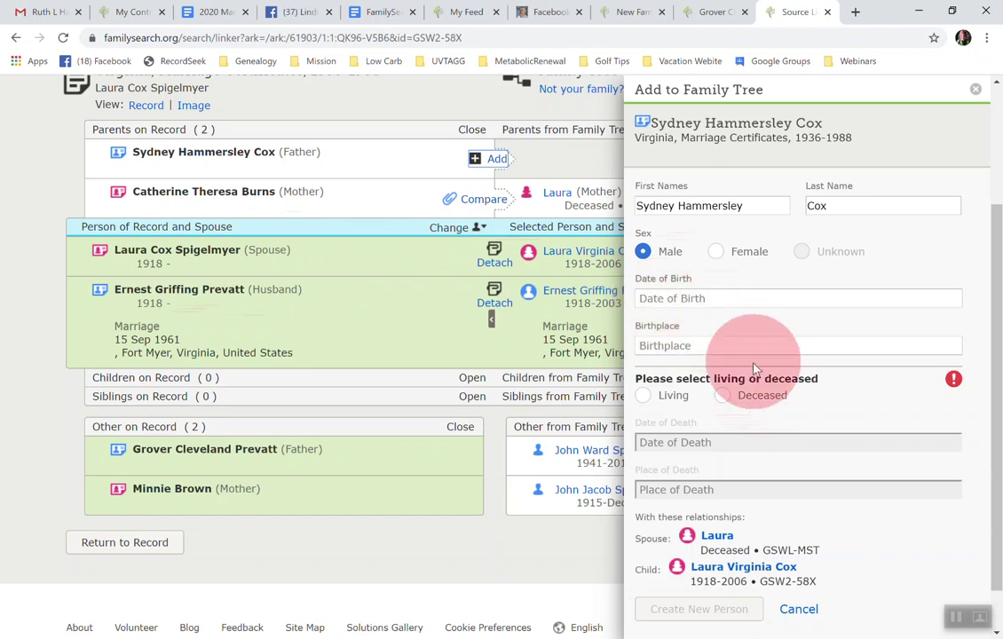
left_click(722, 395)
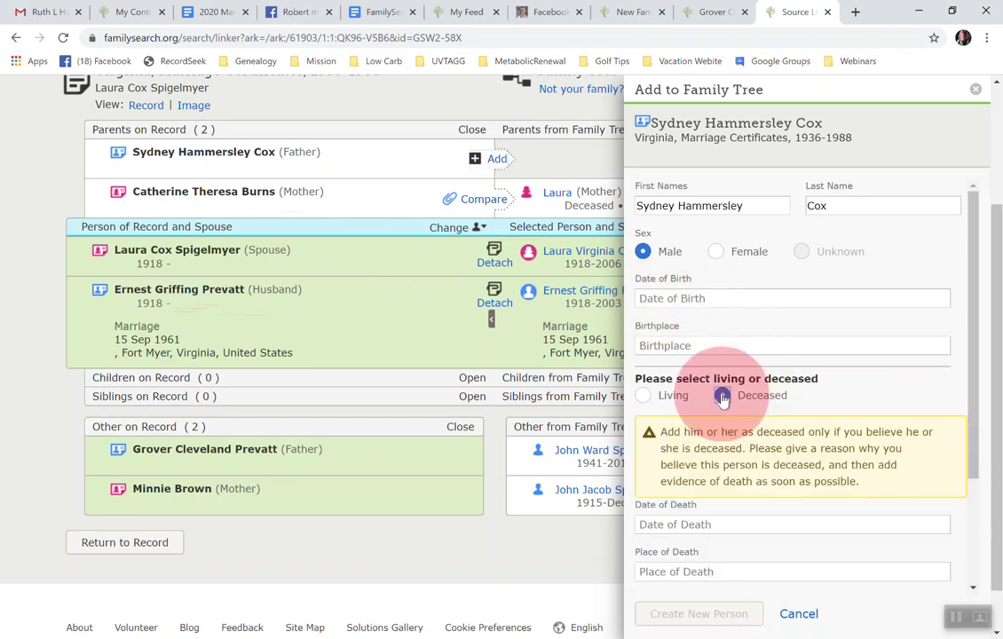
scroll(719, 479, "down", 3)
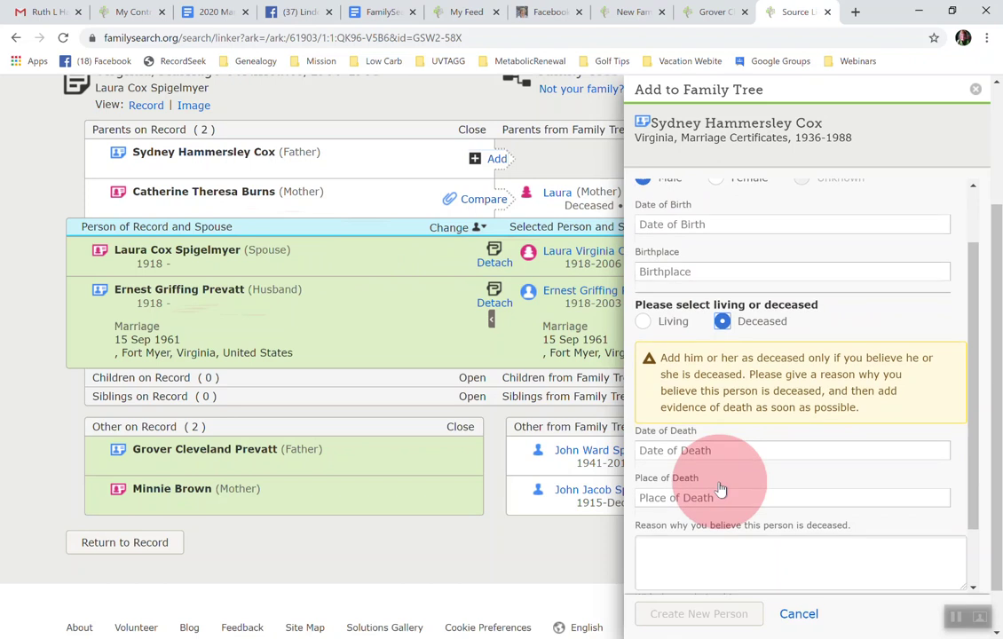
left_click(660, 474)
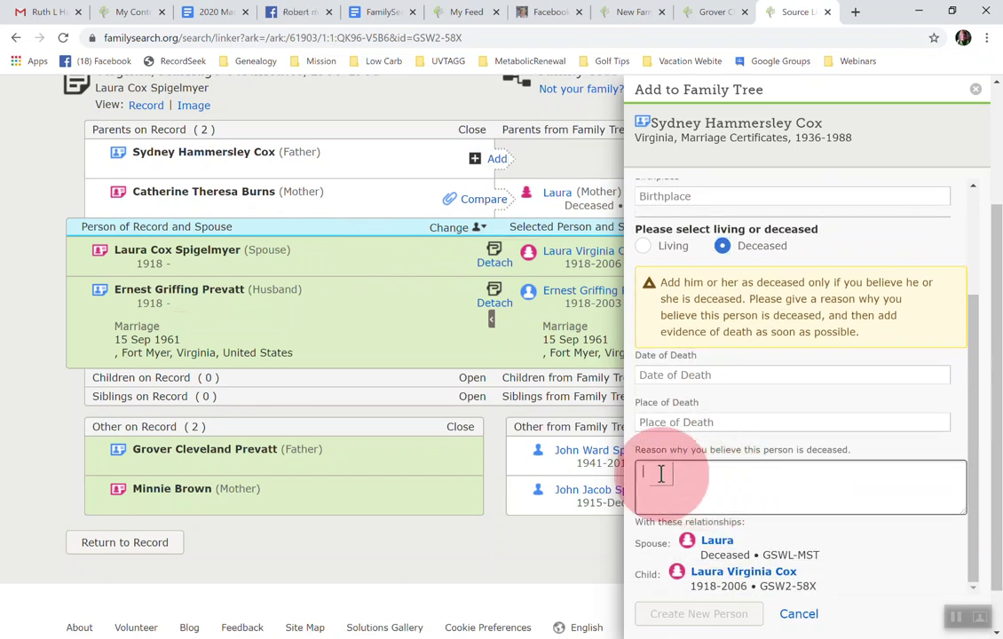
type("He was probably born")
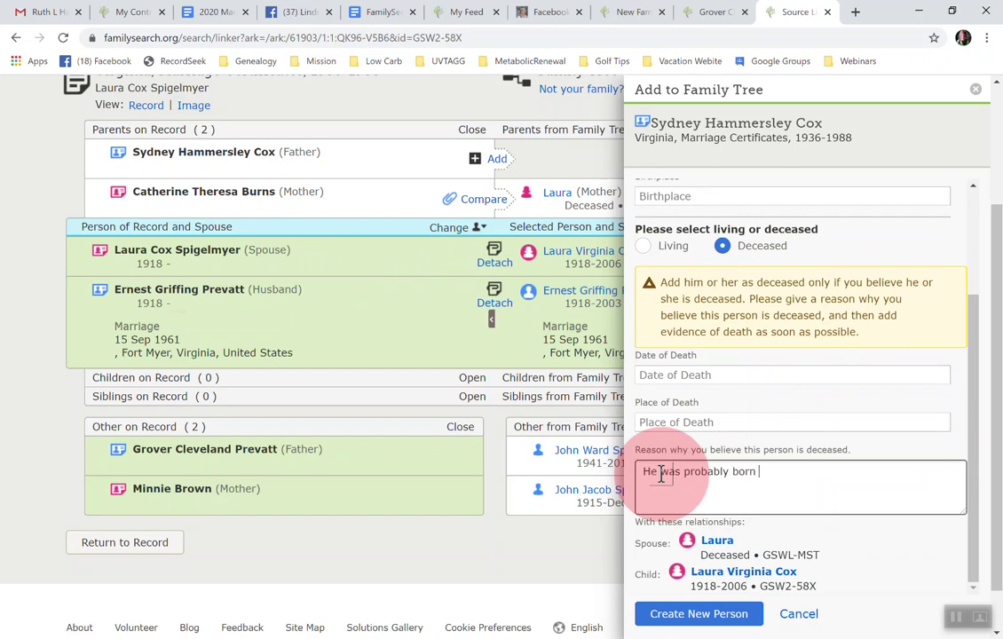
type(" around 1898.")
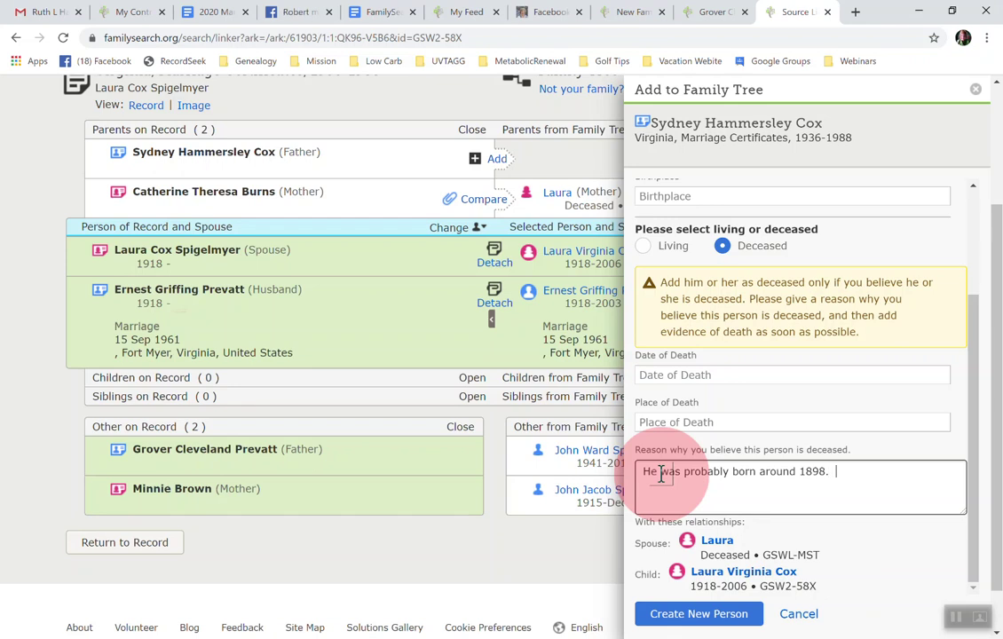
scroll(694, 495, "down", 1)
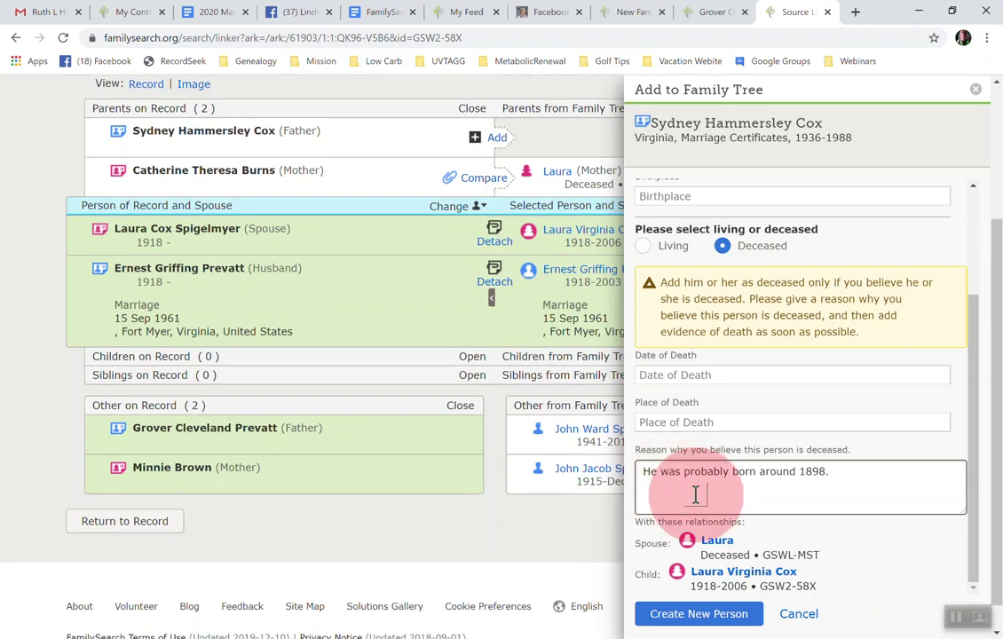
left_click(698, 615)
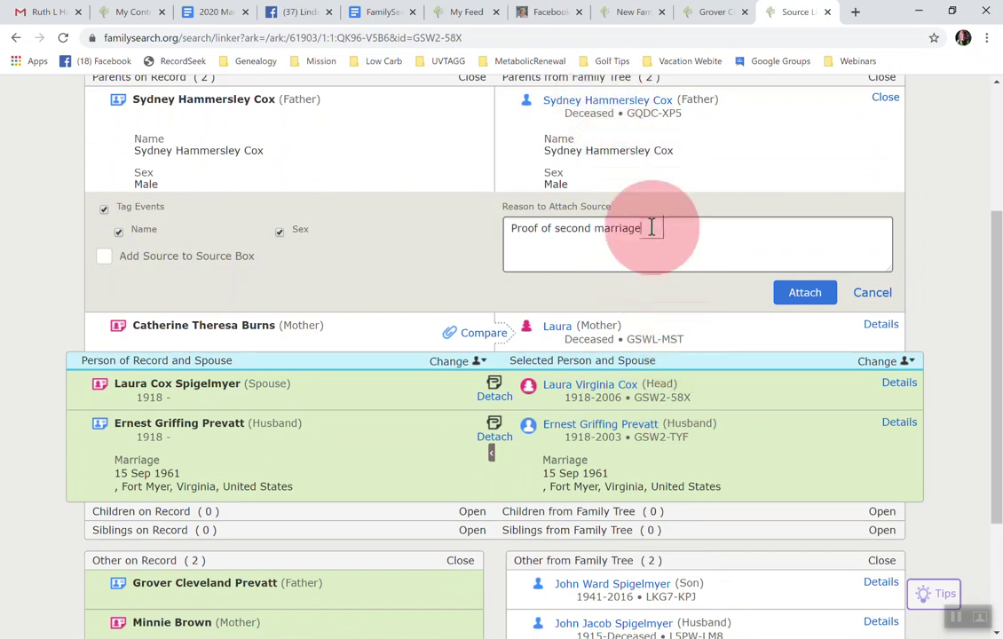
Step: Attach the marriage certificate to the bride's father, replacing the reason with a statement that it is proof of her father
key("BackSpace")
key("BackSpace")
key("BackSpace")
key("BackSpace")
key("BackSpace")
key("BackSpace")
key("BackSpace")
key("BackSpace")
key("BackSpace")
key("BackSpace")
key("BackSpace")
key("BackSpace")
key("BackSpace")
key("BackSpace")
key("BackSpace")
key("BackSpace")
key("BackSpace")
key("BackSpace")
key("BackSpace")
key("BackSpace")
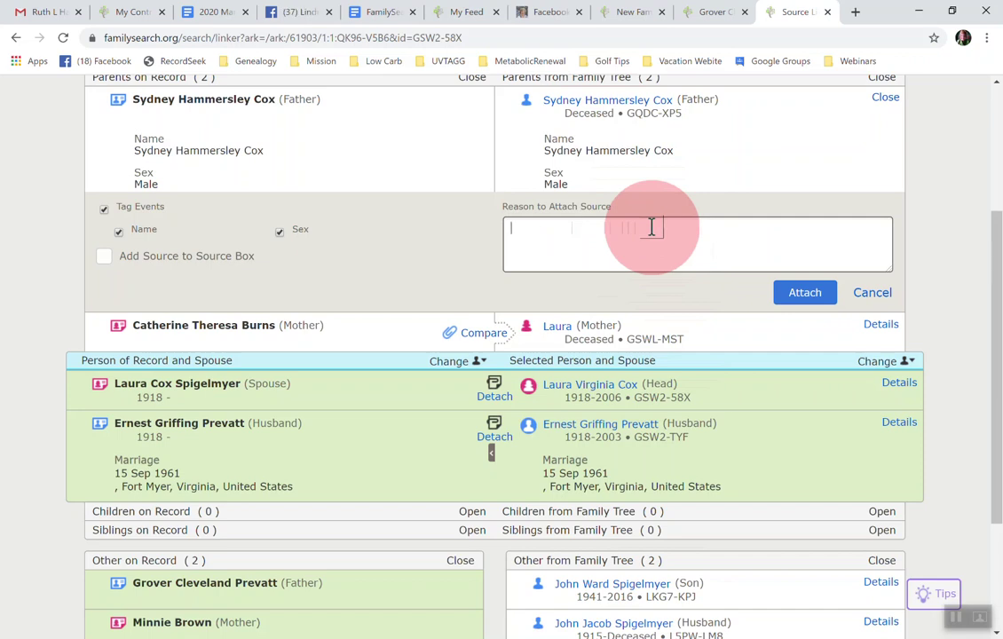
type("Proof of Laura's father")
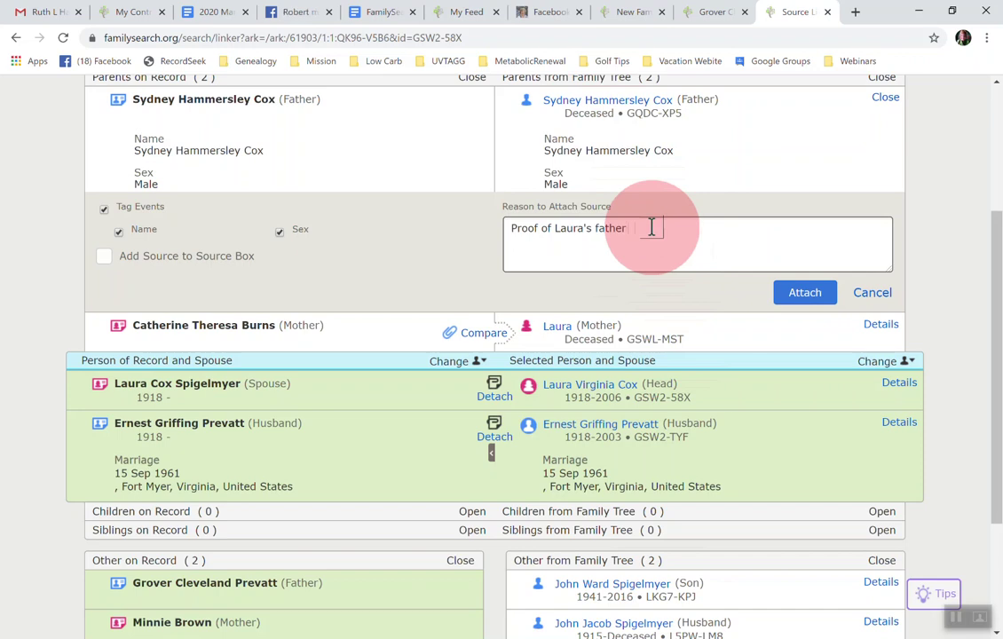
left_click(803, 293)
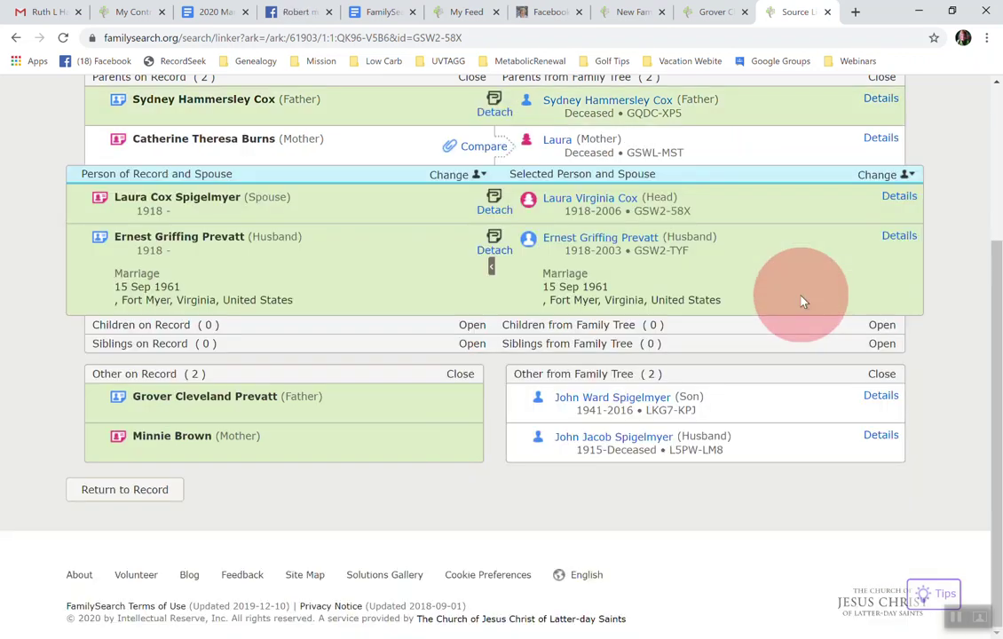
Step: Compare the bride's mother on the record with her mother in the family tree
left_click(484, 148)
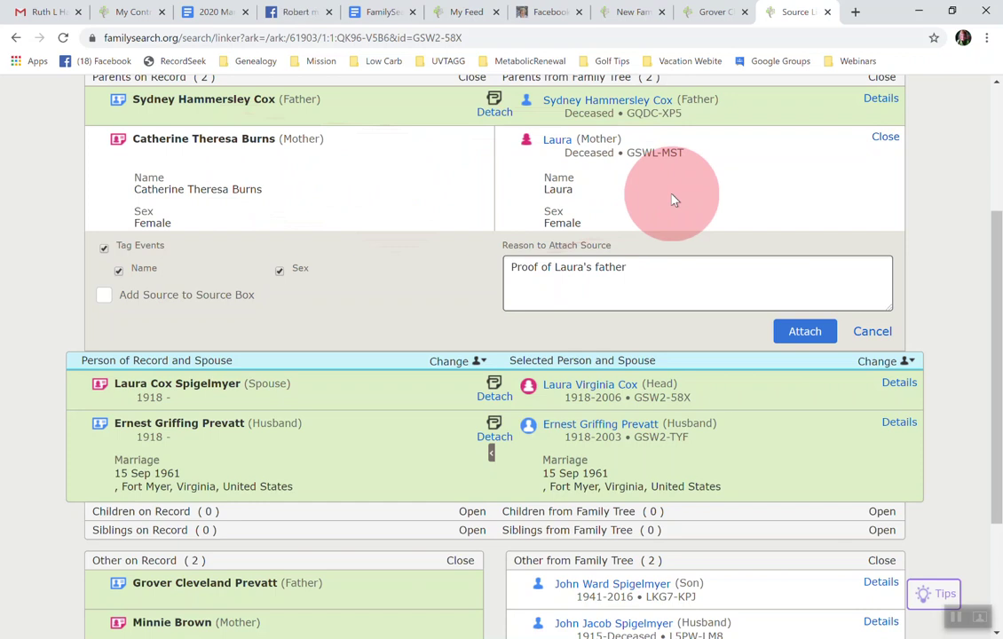
Step: Review the sources list of the groom's father and show the FamilySearch blog article about Unfinished Attachments
left_click(639, 12)
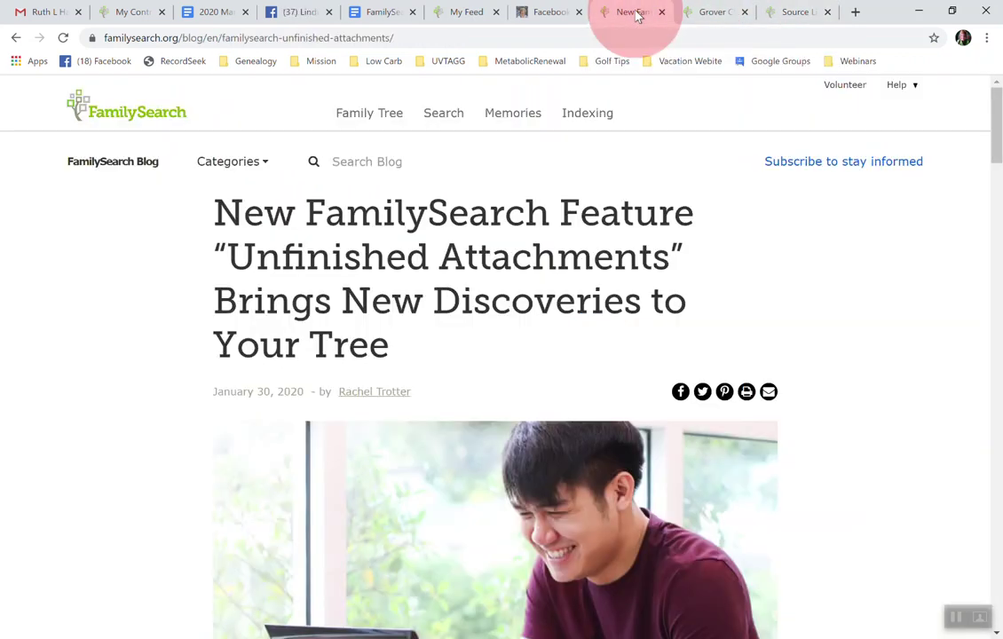
left_click(715, 12)
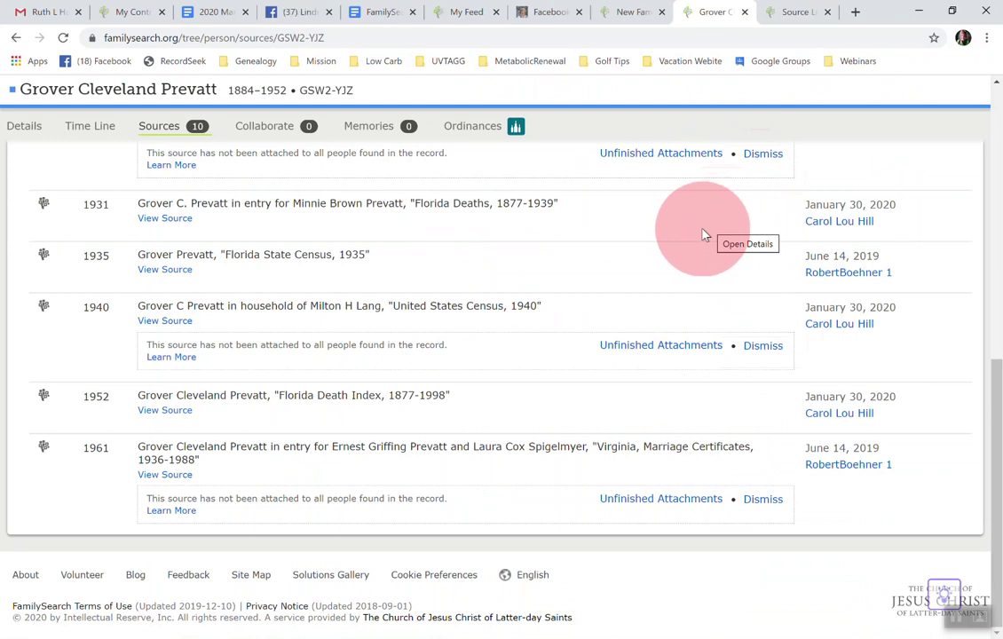
left_click(631, 16)
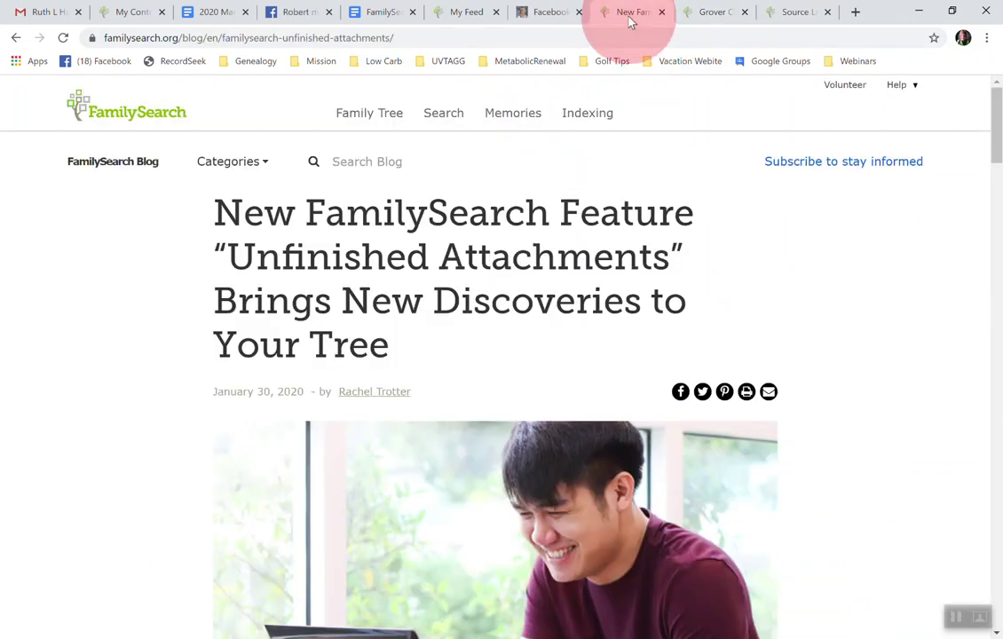